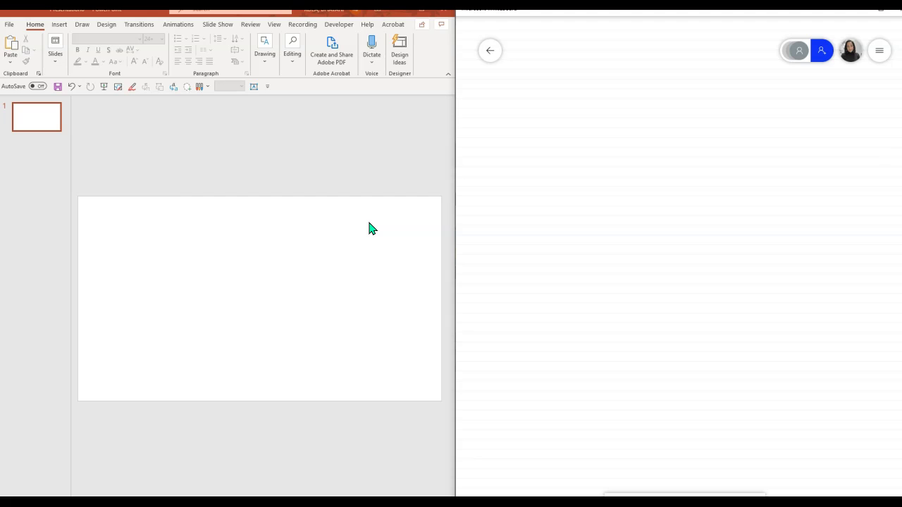
Step: Insert the apple icon from Stock Images and nudge it up and left on the slide
click(59, 24)
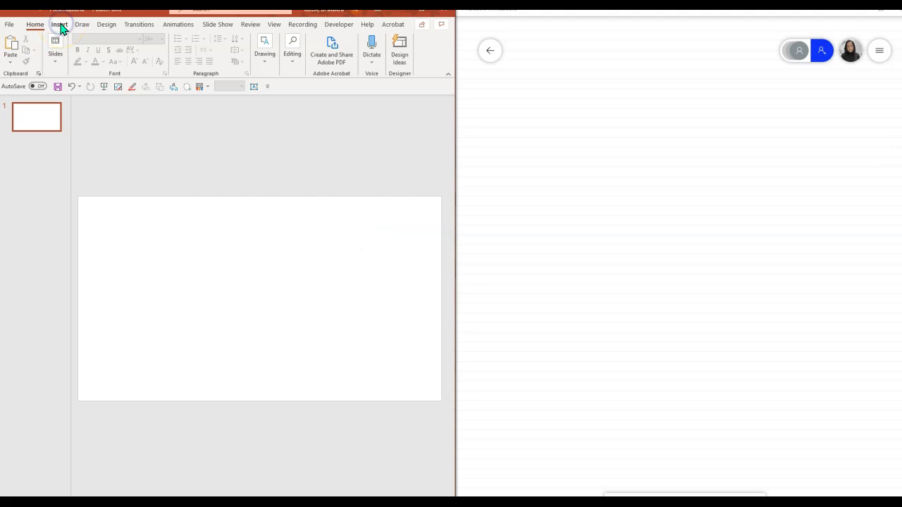
click(85, 53)
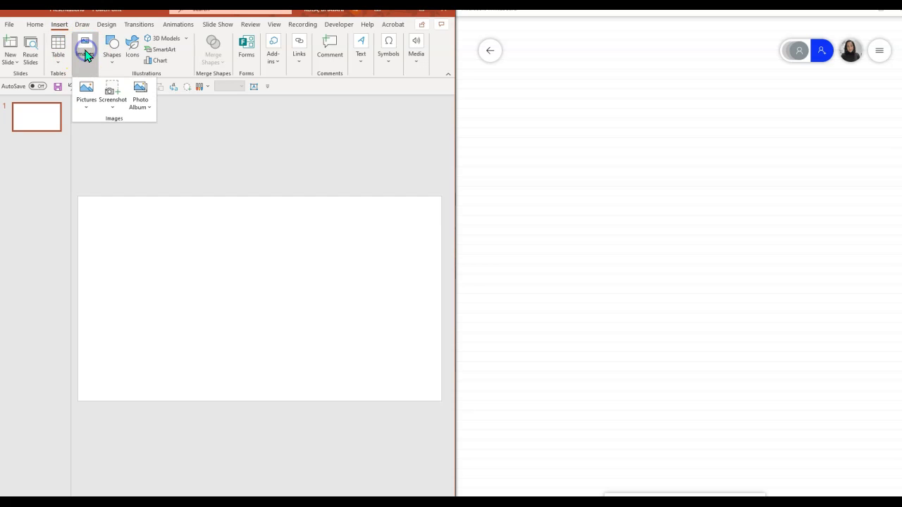
click(86, 104)
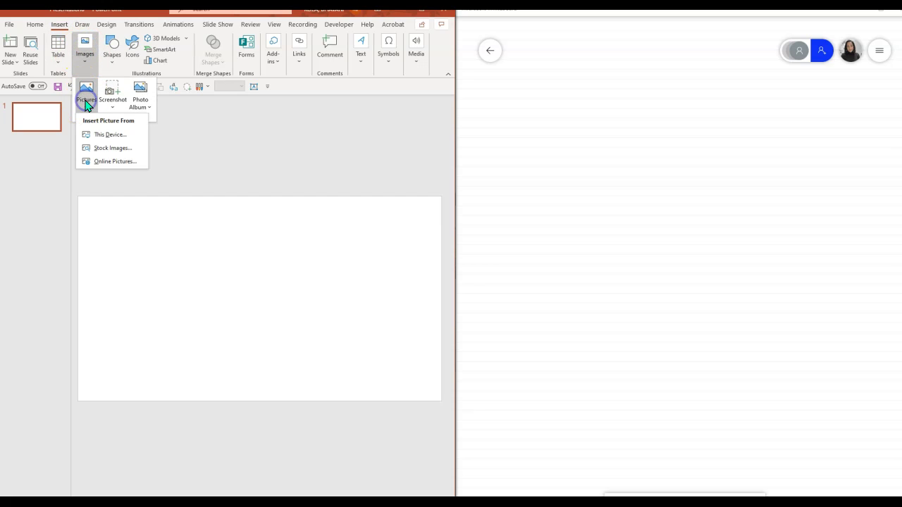
click(104, 148)
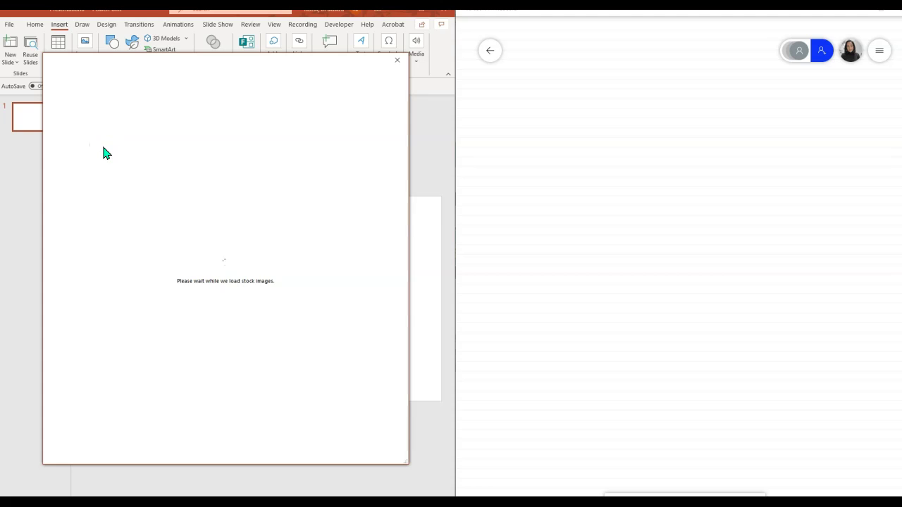
click(127, 88)
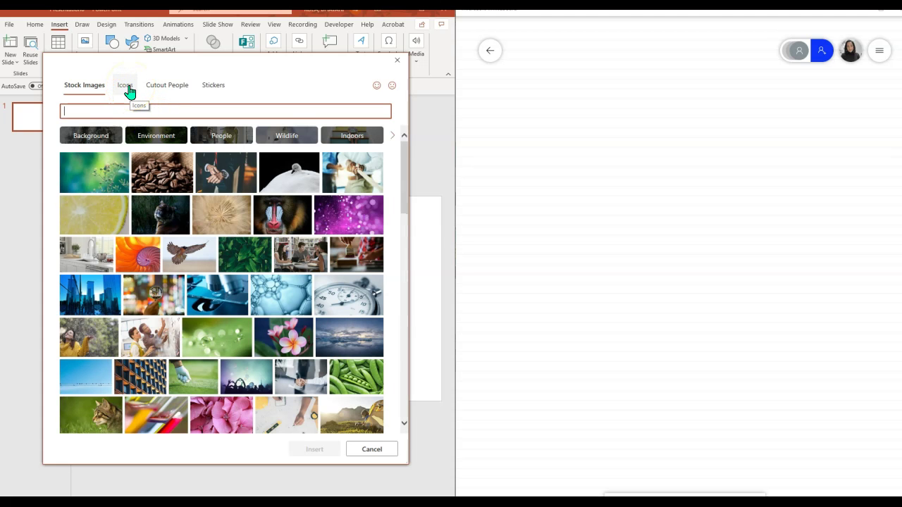
click(127, 87)
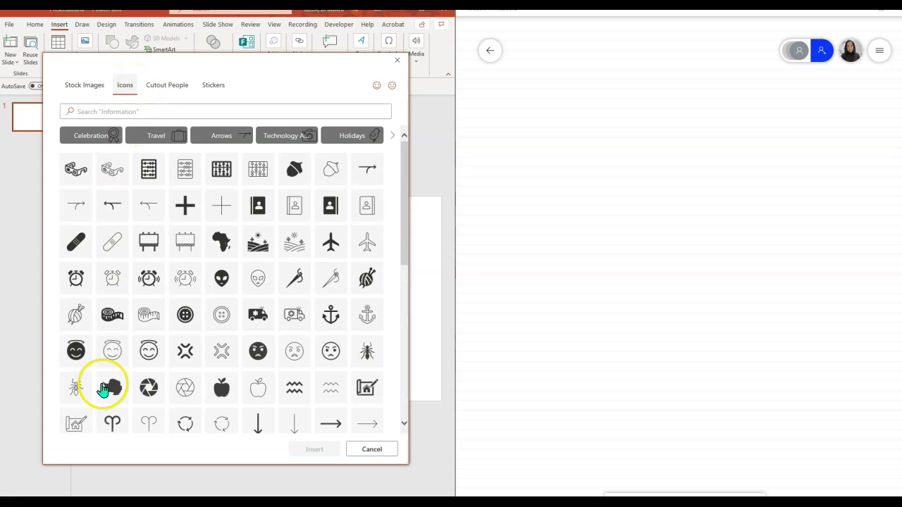
click(223, 389)
click(317, 450)
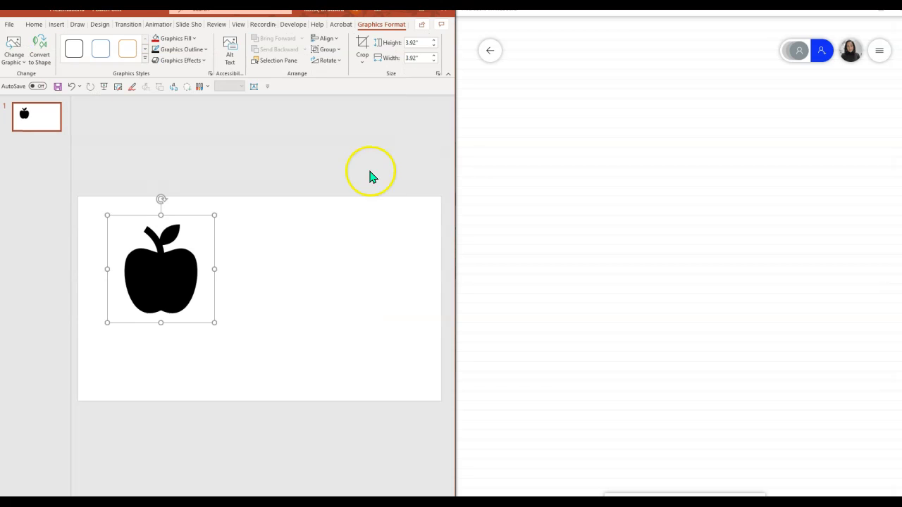
drag(180, 280, 169, 274)
Step: Give the apple a red graphics fill and a black outline
click(194, 38)
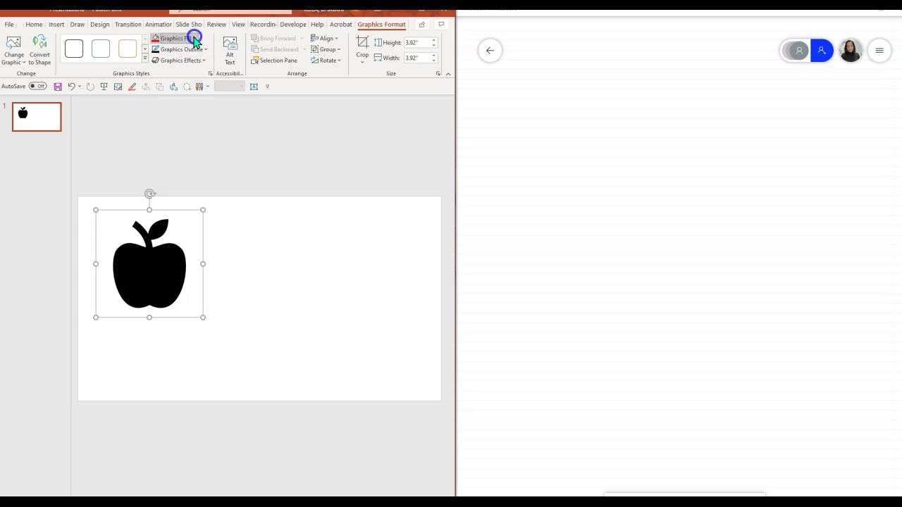
click(163, 128)
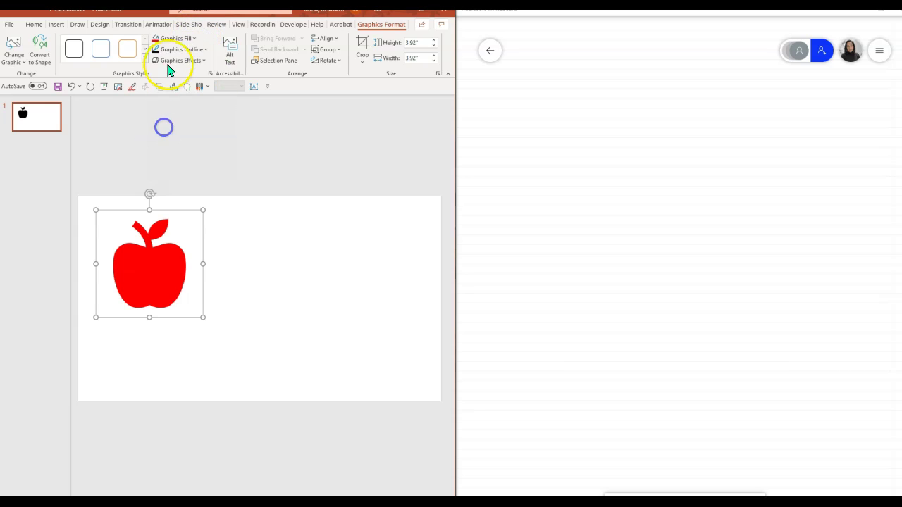
click(203, 51)
click(165, 74)
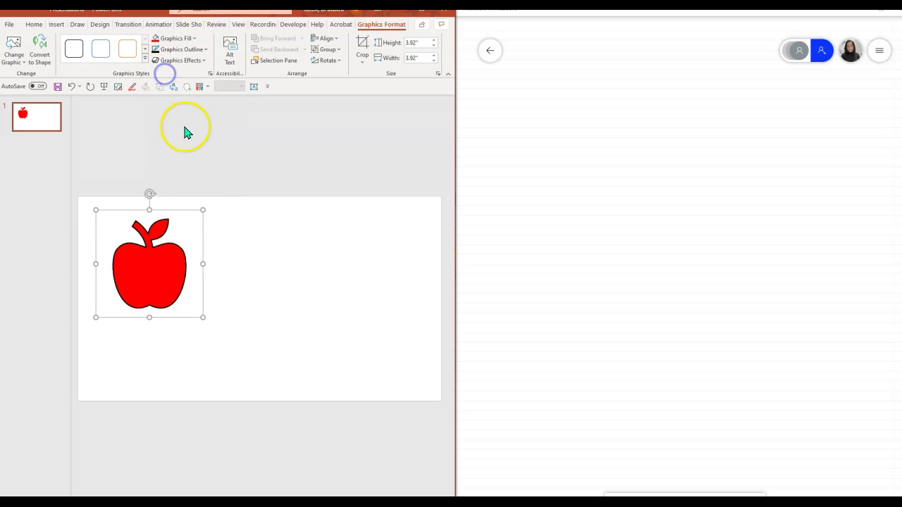
click(283, 267)
click(34, 21)
click(59, 24)
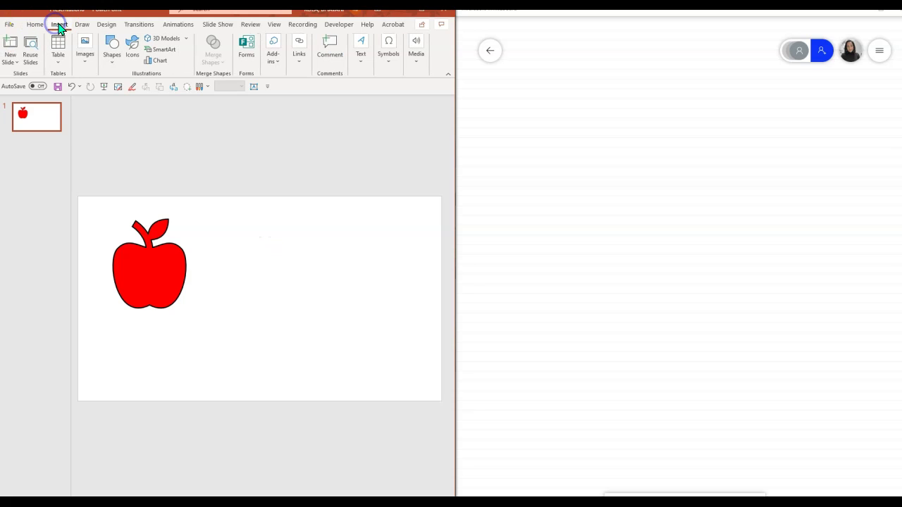
Step: Insert the startled bee sticker, shrink it, and place it right of the apple
click(85, 51)
click(86, 103)
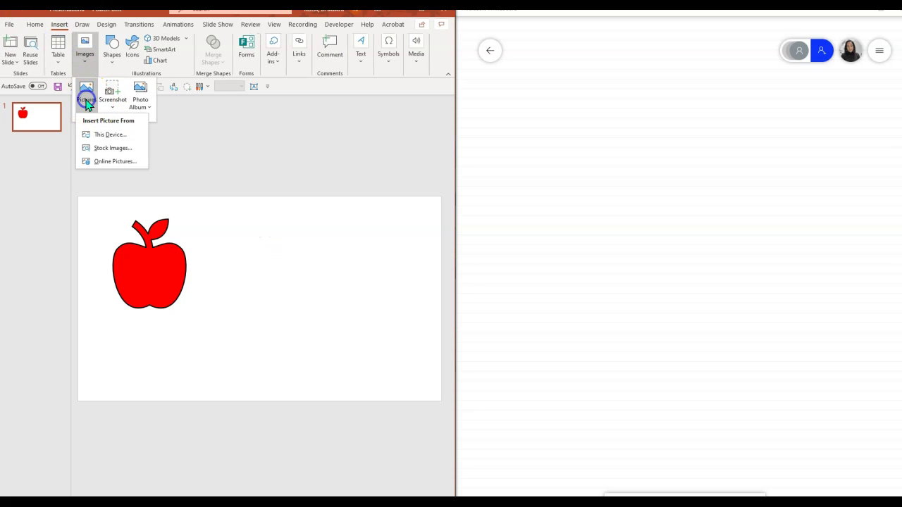
click(106, 146)
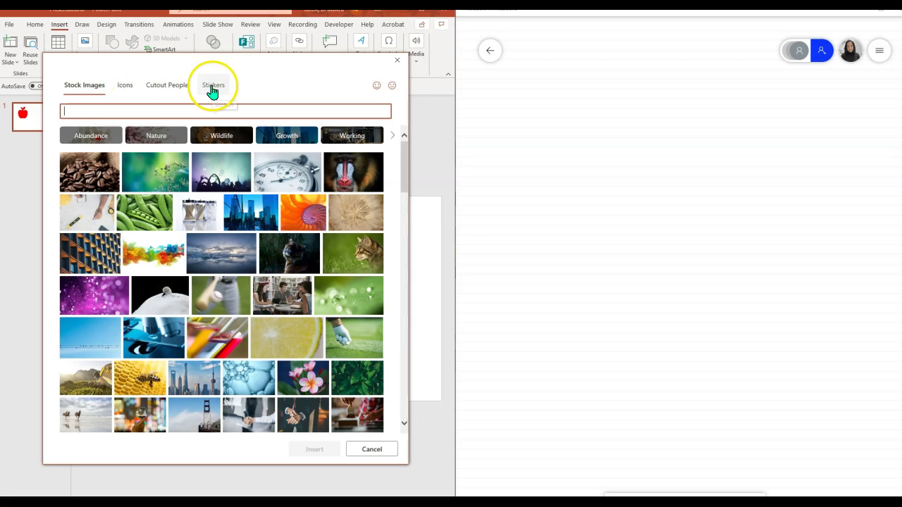
click(212, 91)
click(192, 204)
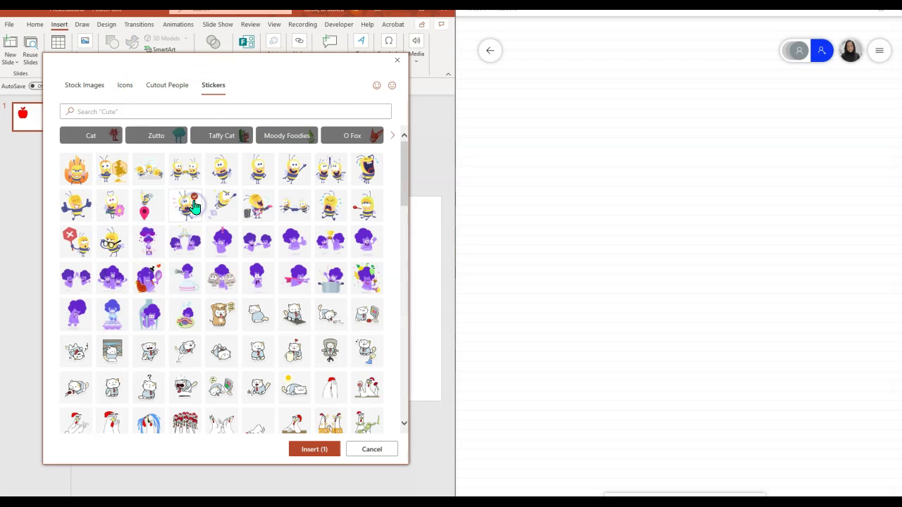
click(312, 455)
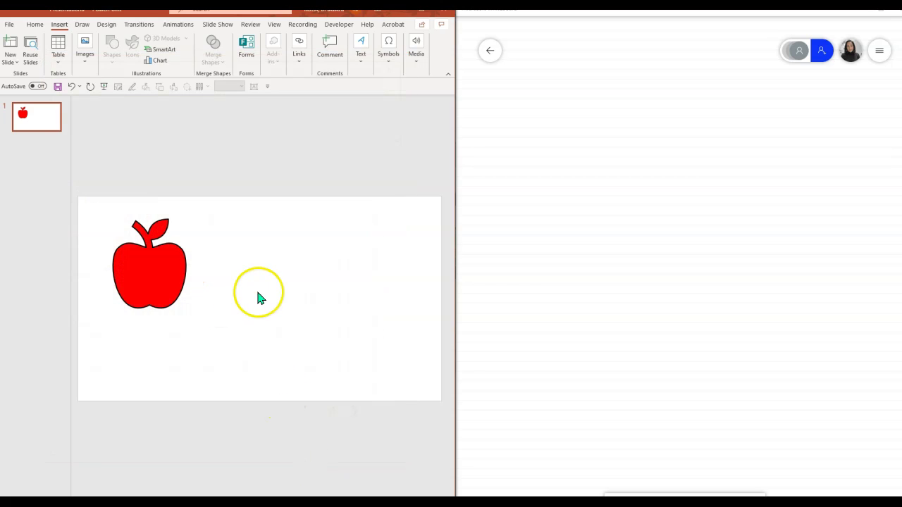
drag(250, 227, 221, 253)
drag(167, 312, 226, 287)
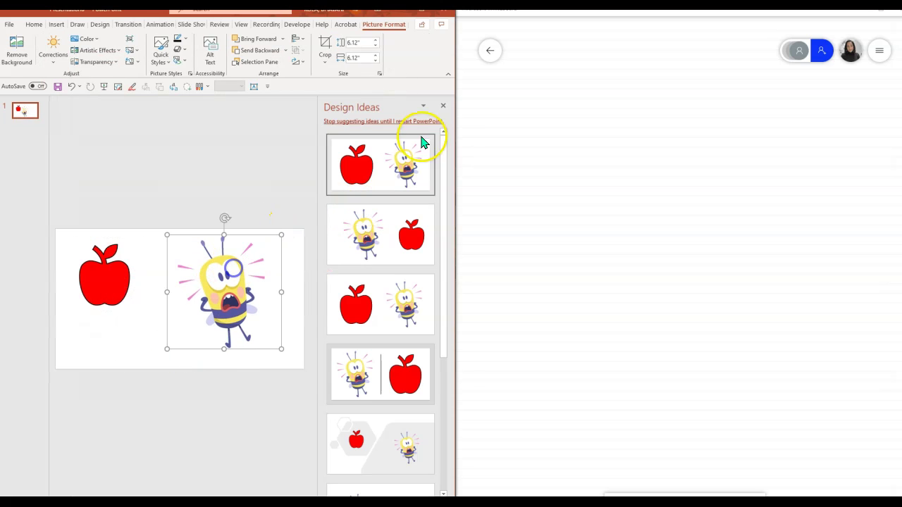
click(442, 105)
drag(399, 201, 292, 211)
Step: Insert the schoolgirl photo from the Cutout People stock images
click(59, 24)
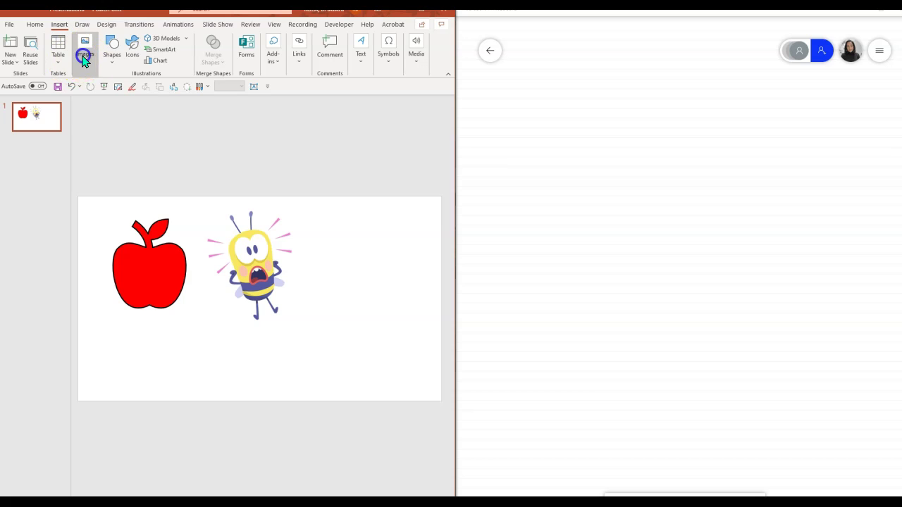
click(85, 53)
click(86, 91)
click(112, 148)
click(167, 86)
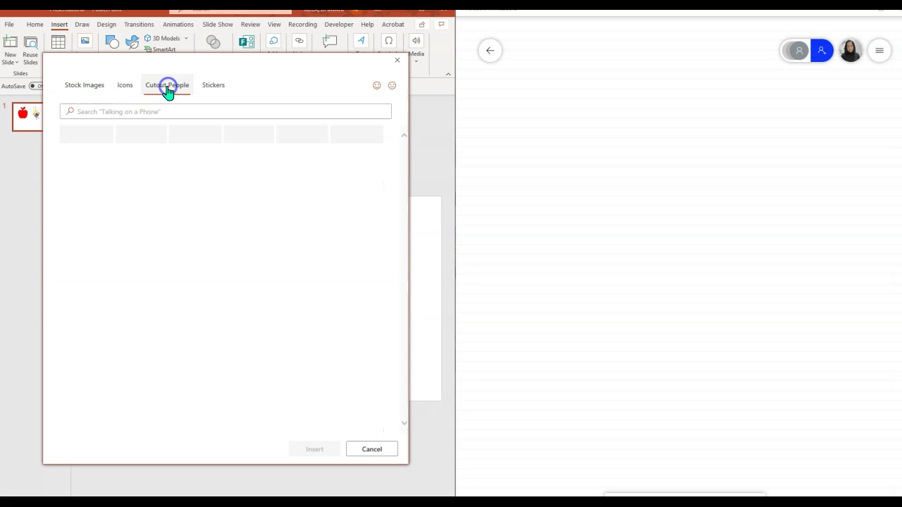
scroll(212, 303, down, 5)
scroll(265, 331, down, 2)
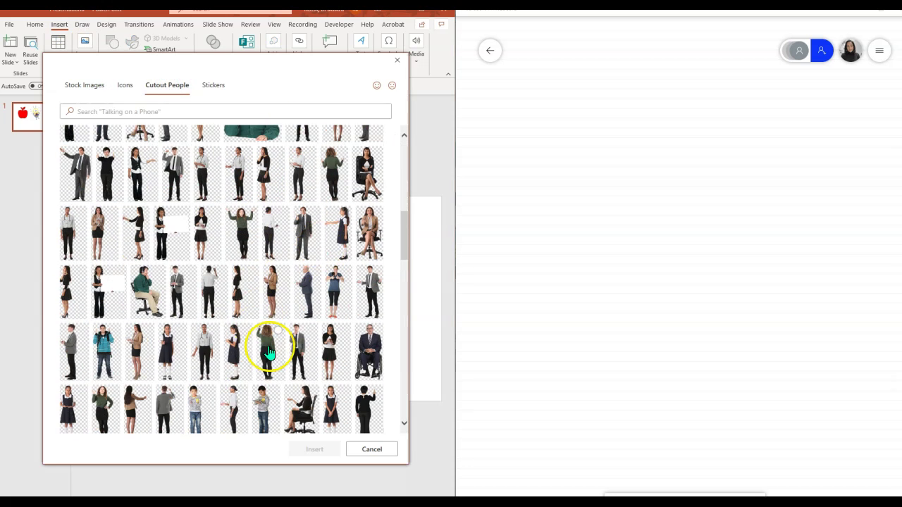
click(310, 449)
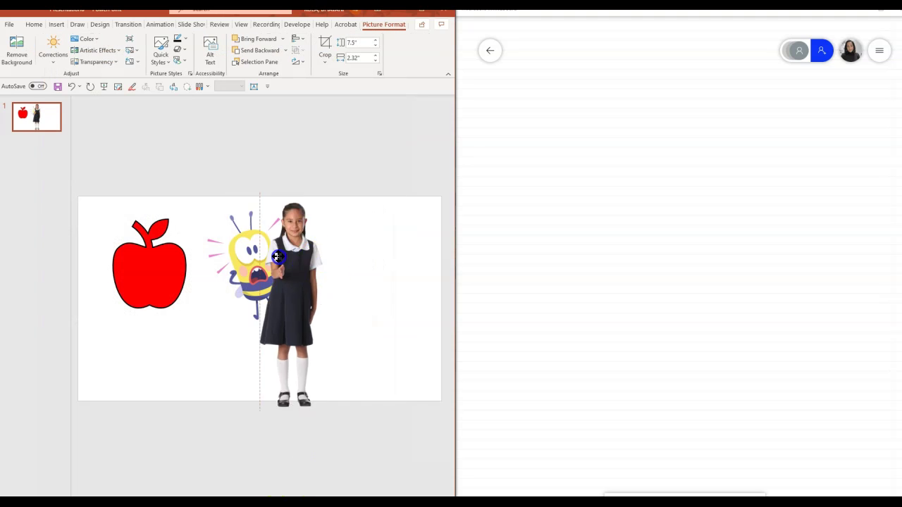
click(442, 105)
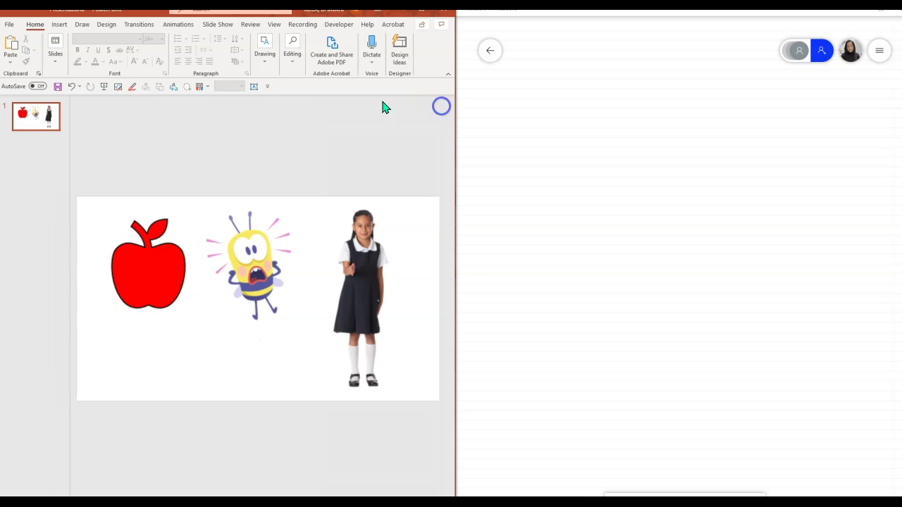
Step: Insert the coffee-beans stock photo below the apple and bee, and dismiss Design Ideas
click(58, 26)
click(89, 57)
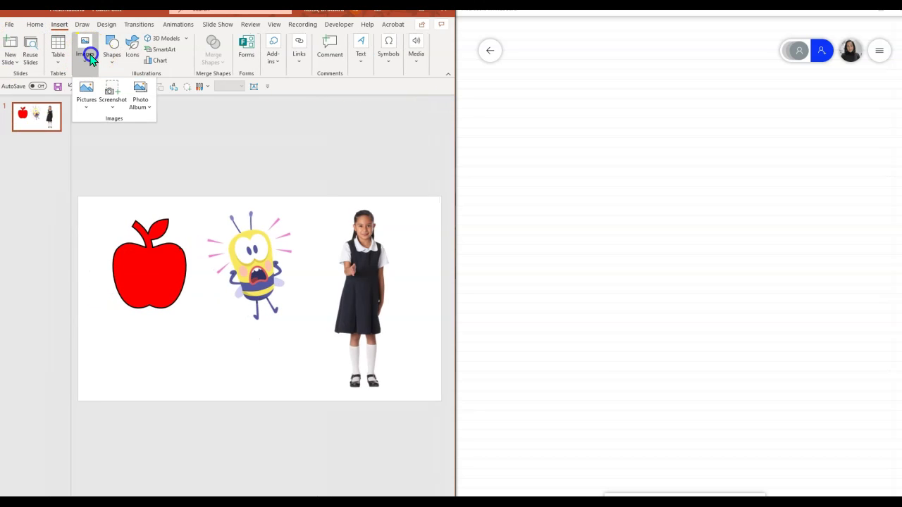
click(56, 25)
double_click(58, 26)
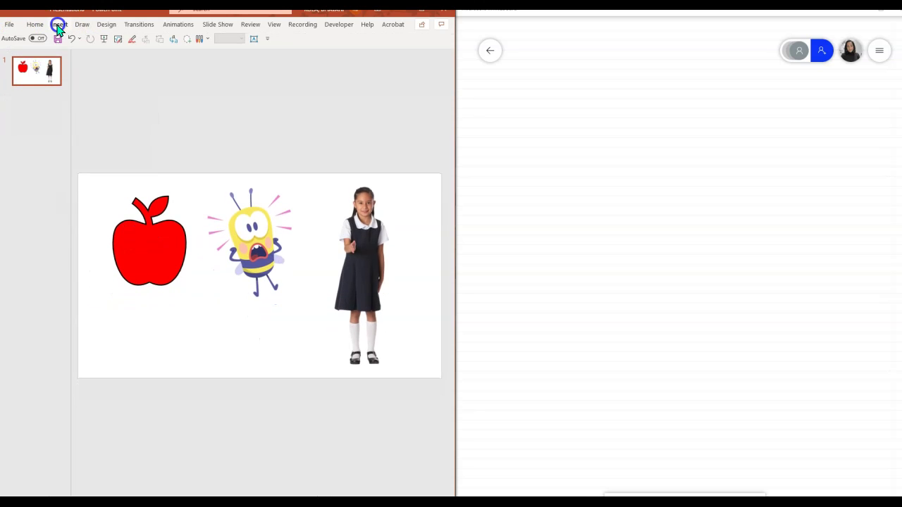
click(58, 25)
click(84, 49)
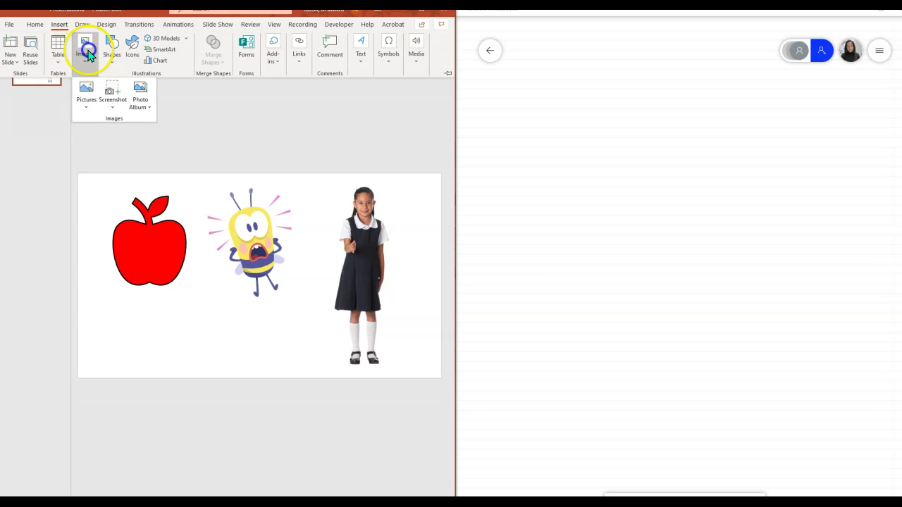
click(93, 105)
click(103, 148)
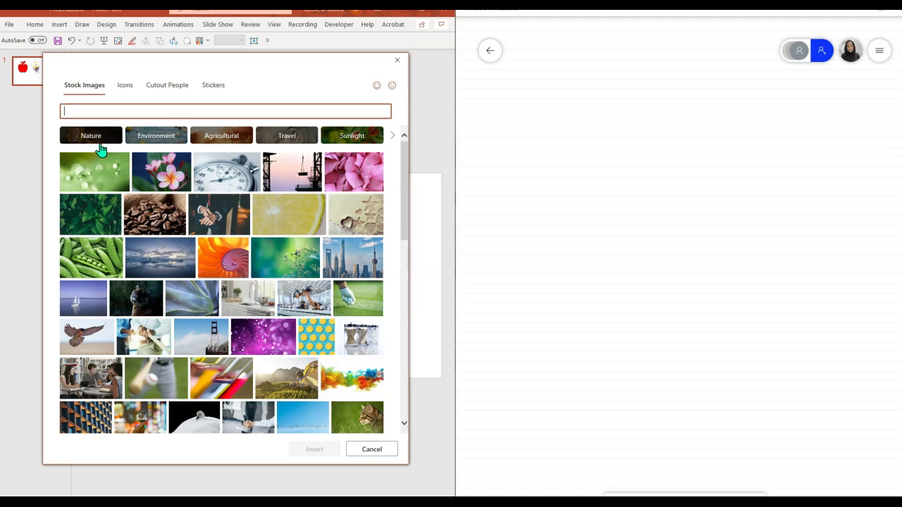
click(151, 212)
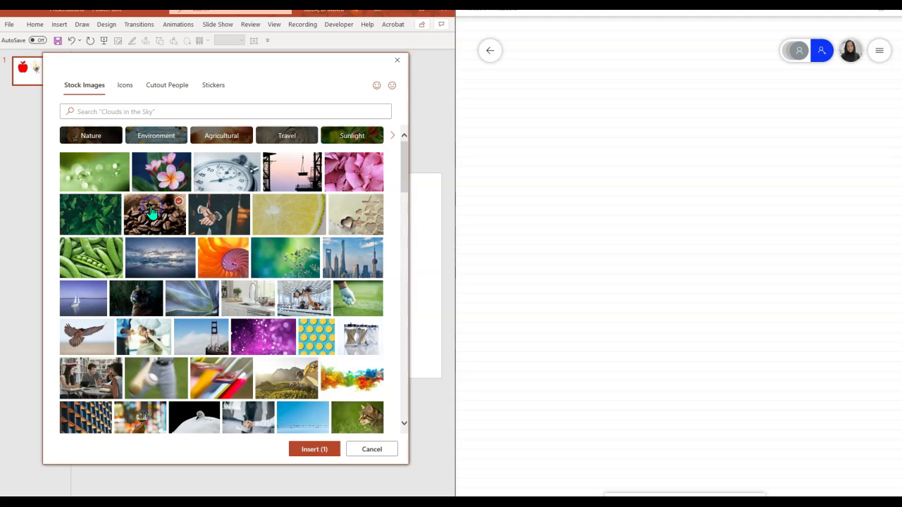
click(312, 450)
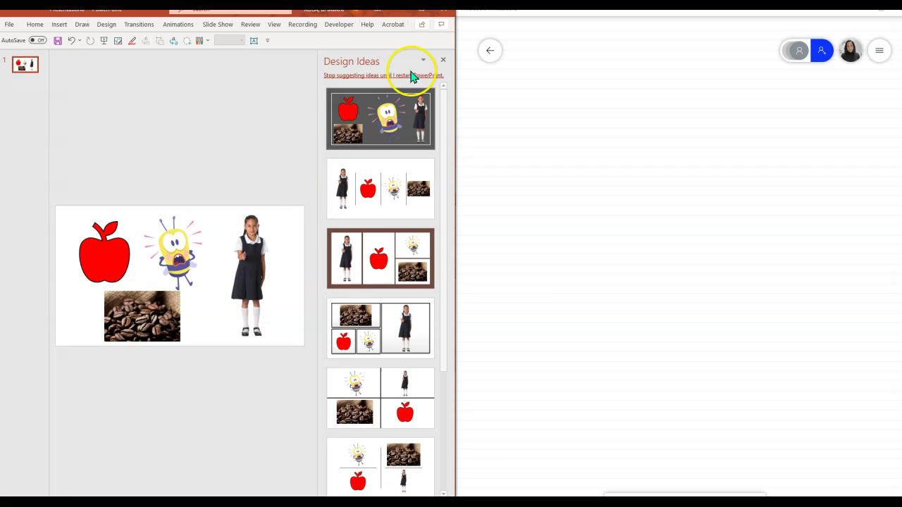
click(442, 59)
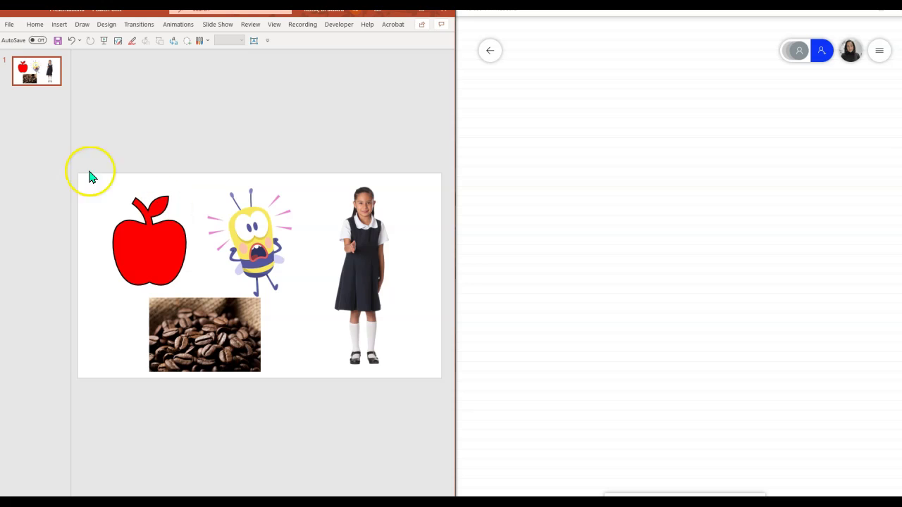
Step: Duplicate slide 1 and cut the red apple from the new slide 2
right_click(36, 79)
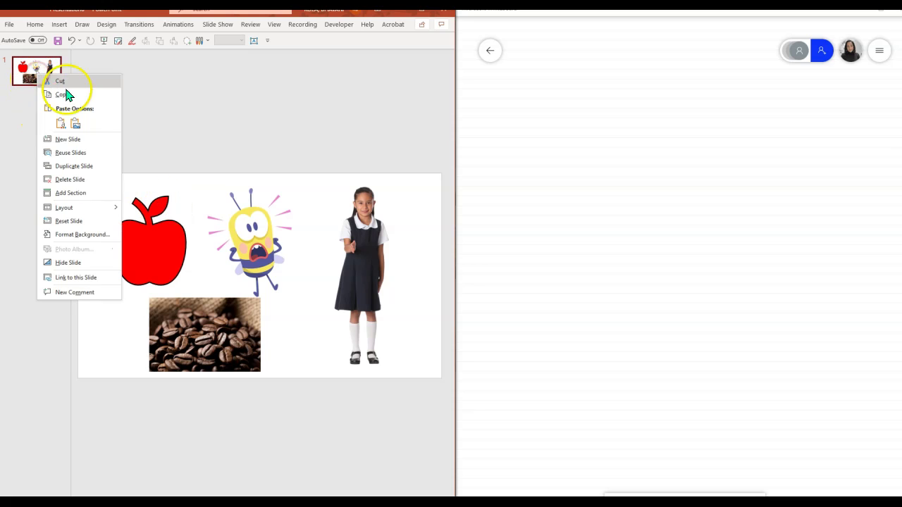
click(66, 167)
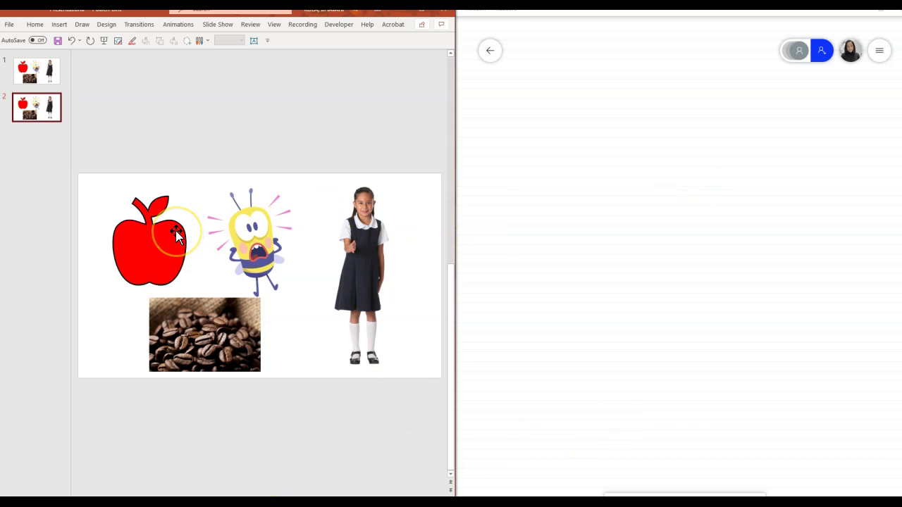
right_click(154, 240)
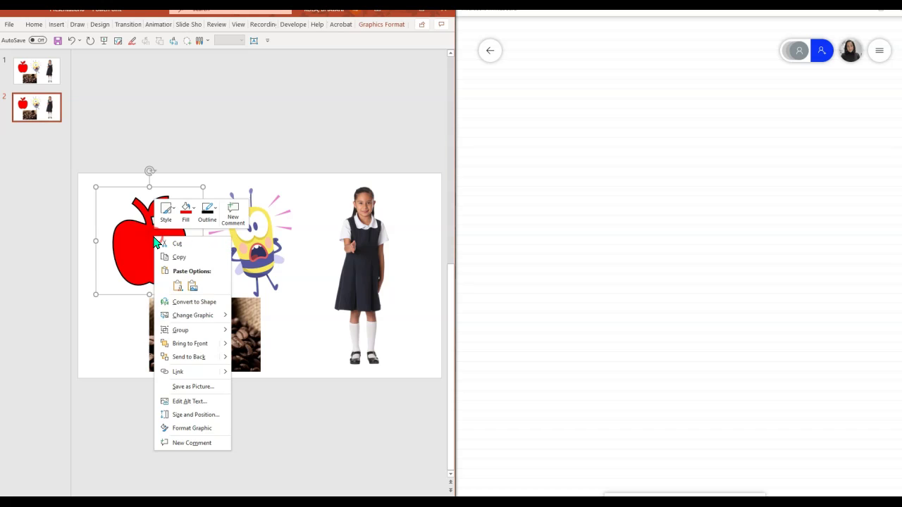
click(179, 243)
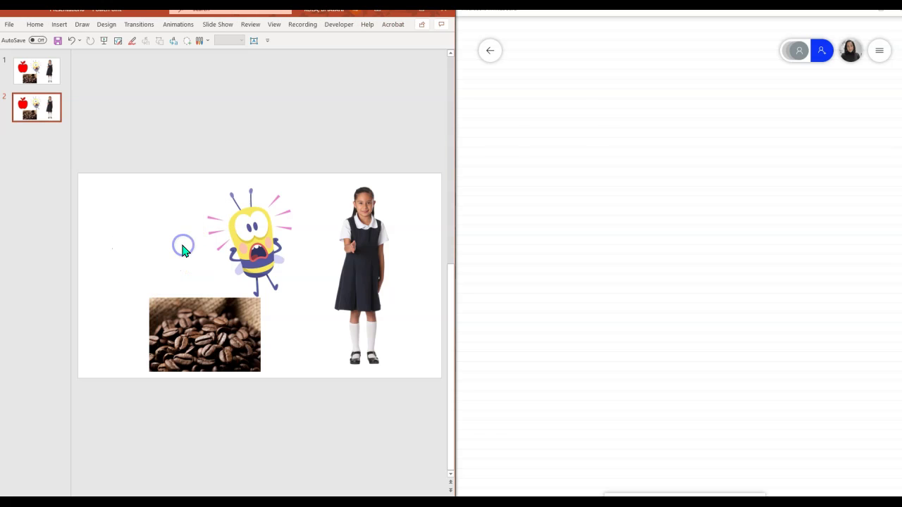
Step: Paste the apple onto the whiteboard, then enlarge and tilt it
right_click(572, 124)
click(516, 95)
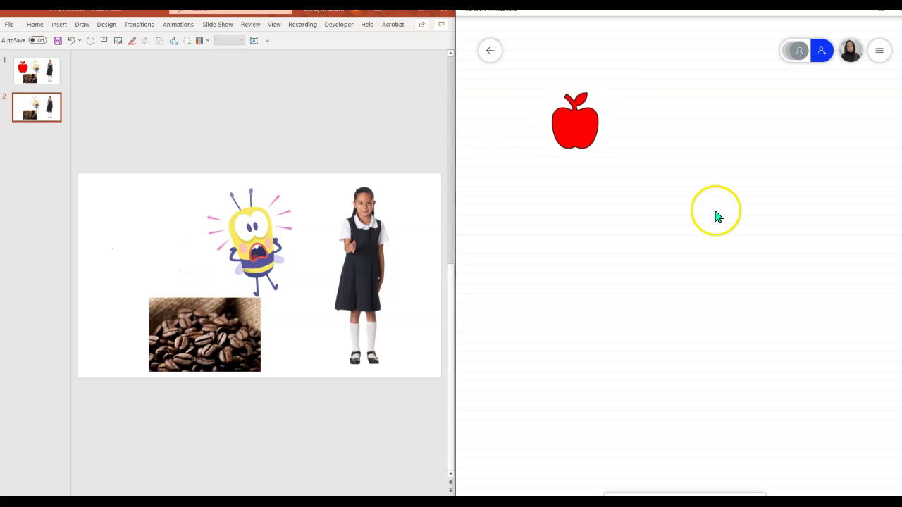
click(584, 139)
mouse_move(609, 154)
mouse_down()
mouse_move(655, 212)
mouse_move(668, 200)
mouse_up()
Step: Cut the bee from slide 2, paste it upper right of the apple, and enlarge it
right_click(256, 224)
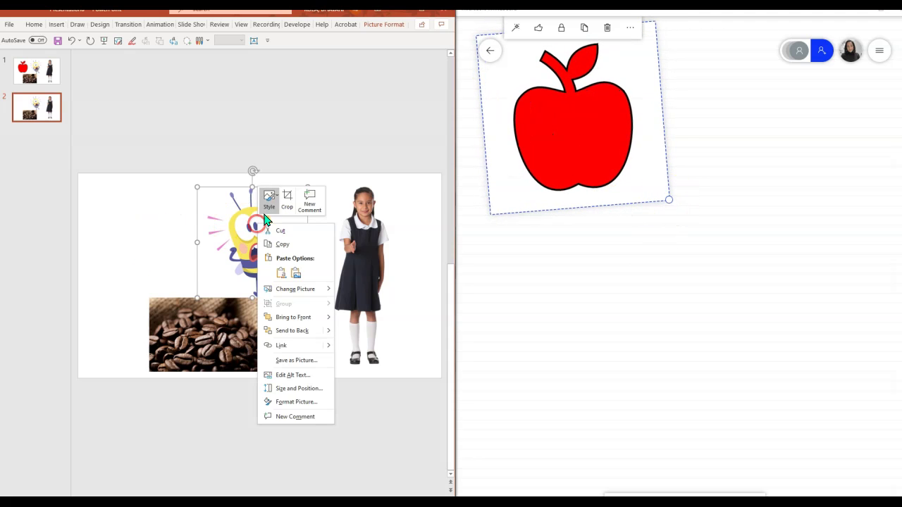
click(594, 251)
right_click(260, 248)
click(284, 251)
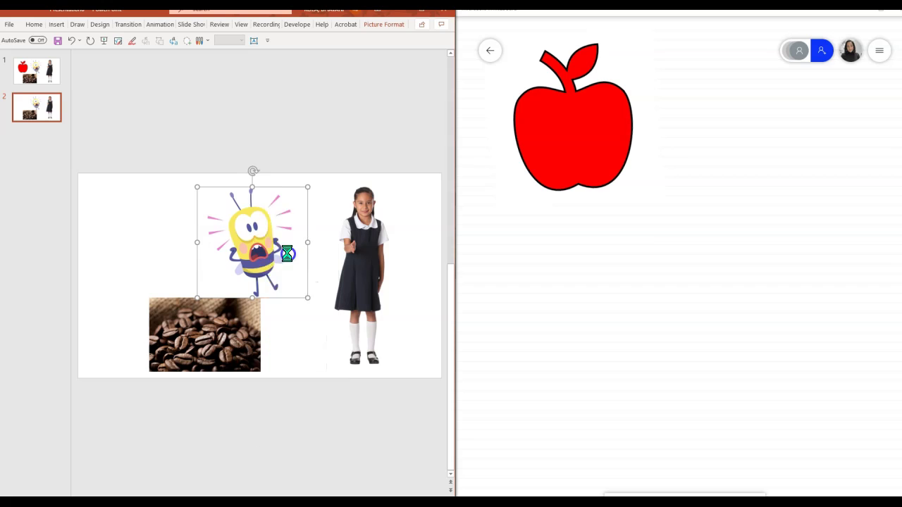
click(606, 211)
drag(645, 225, 719, 137)
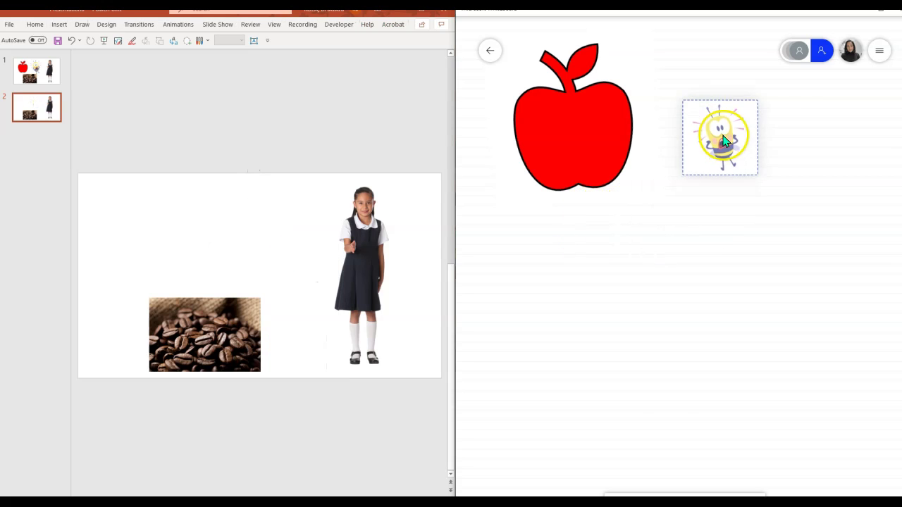
drag(757, 175, 838, 233)
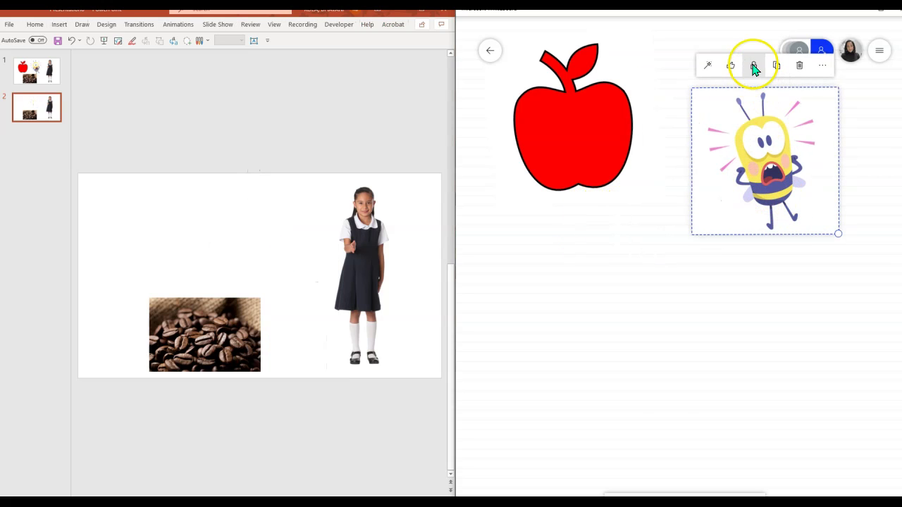
click(580, 94)
click(558, 31)
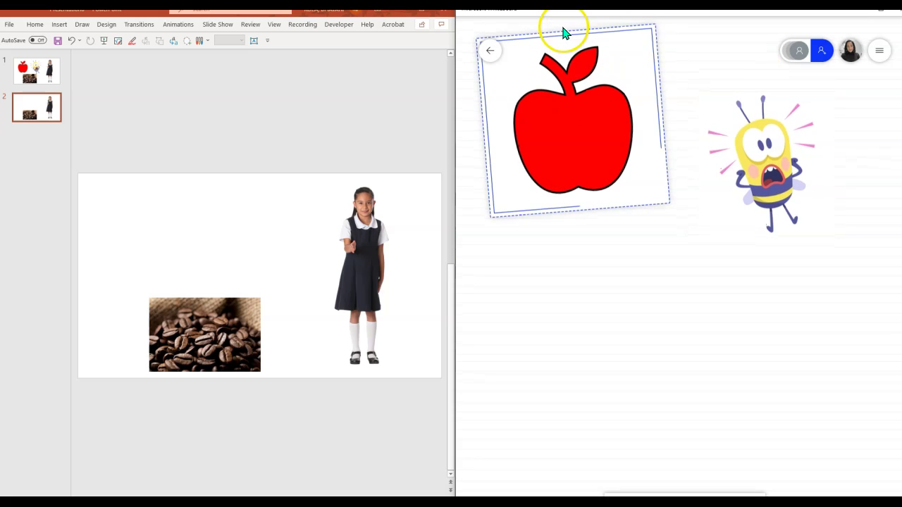
Step: Move the girl picture from slide 2 onto the whiteboard, enlarged below the apple
right_click(373, 234)
click(393, 245)
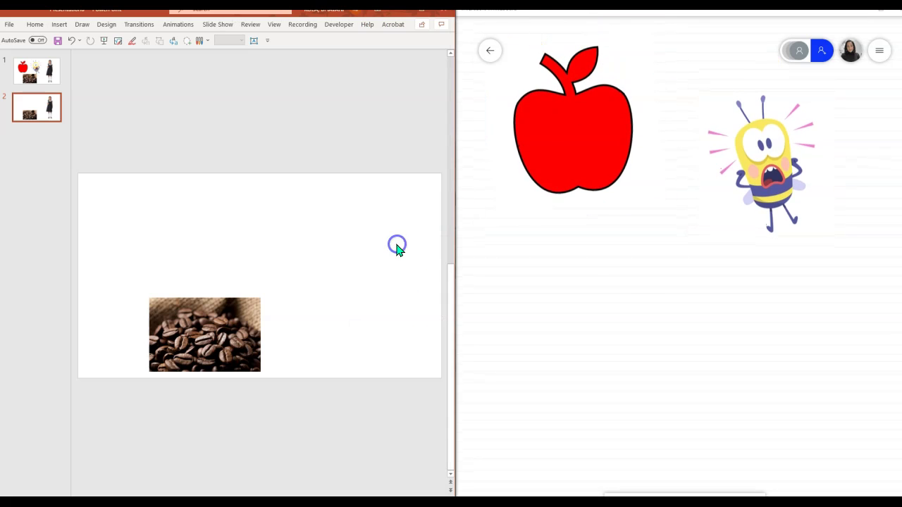
right_click(618, 282)
click(558, 250)
click(621, 279)
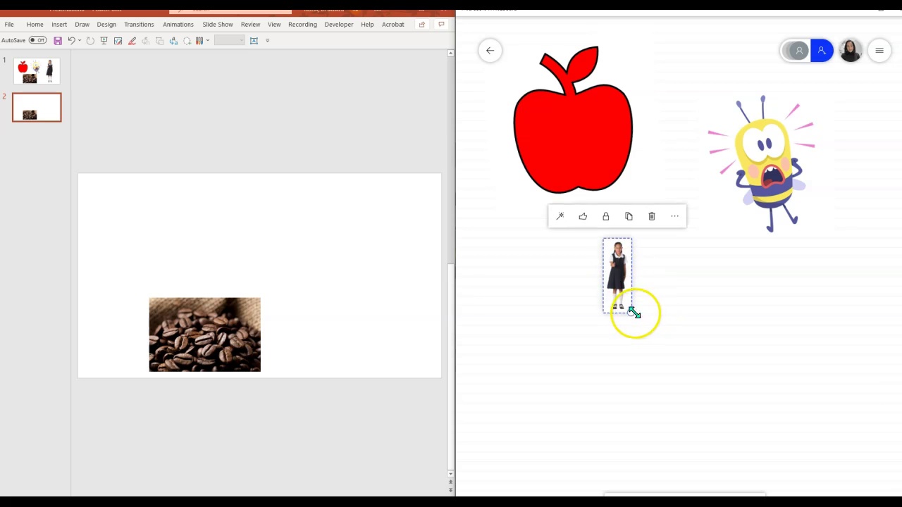
drag(631, 311, 634, 399)
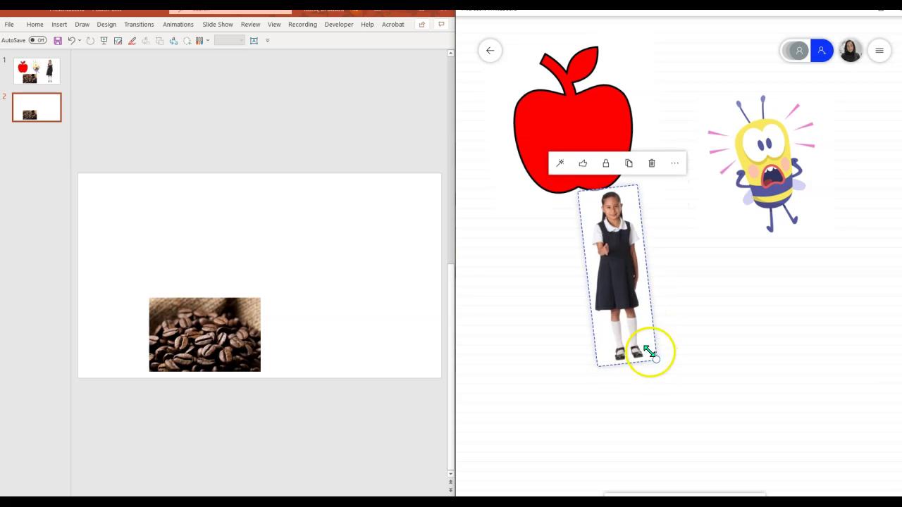
click(185, 326)
Step: Move the coffee-beans photo onto the whiteboard, enlarge and straighten it, then lock it
right_click(190, 322)
click(212, 128)
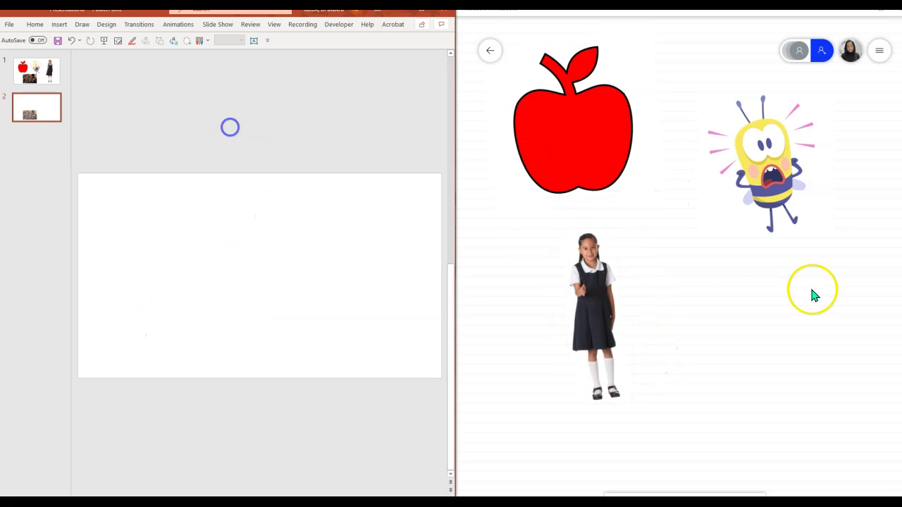
right_click(729, 304)
click(674, 274)
mouse_move(761, 317)
mouse_down()
mouse_move(805, 362)
mouse_move(839, 375)
mouse_up()
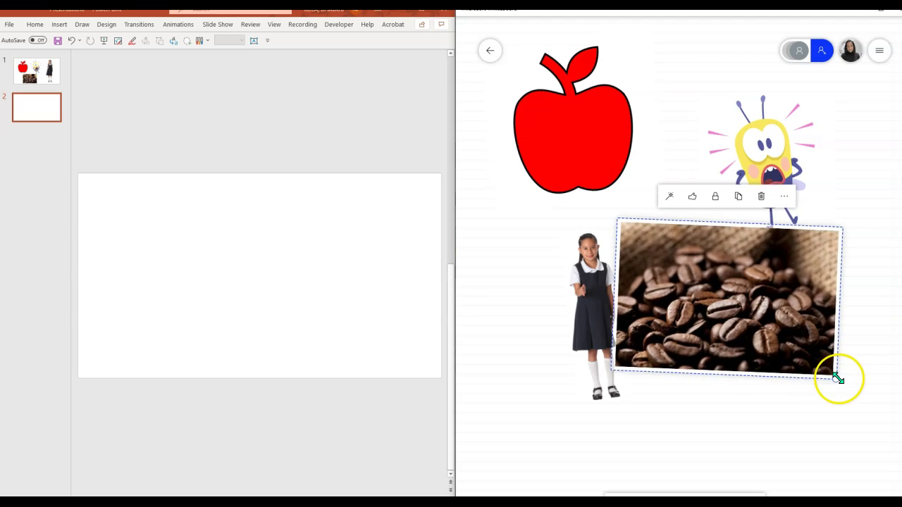
drag(775, 343, 820, 362)
click(793, 344)
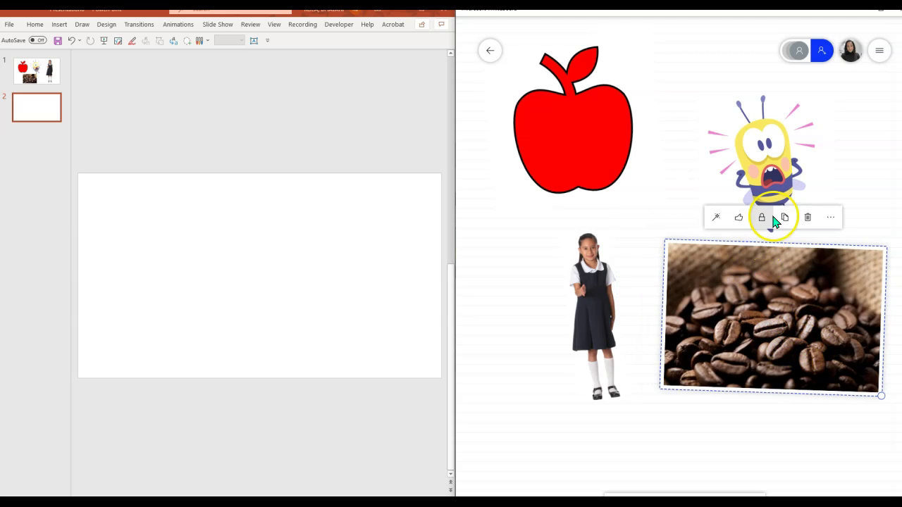
click(761, 219)
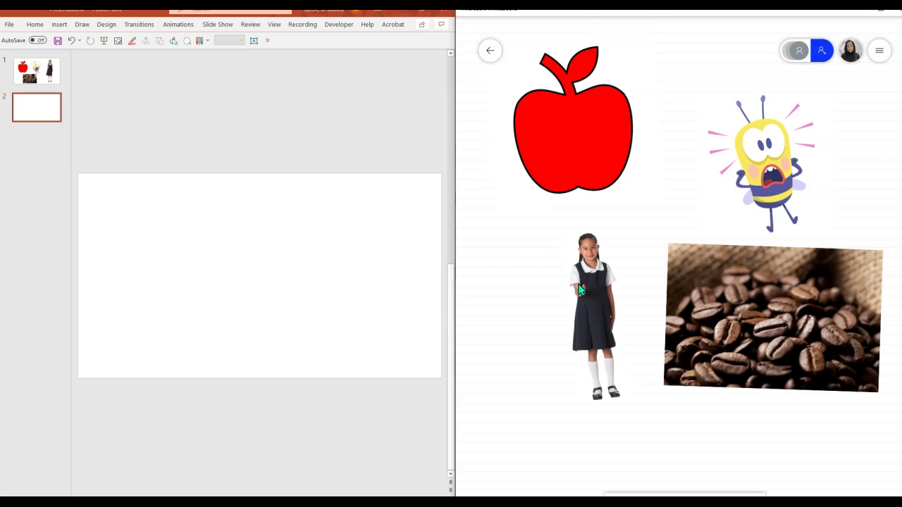
click(35, 69)
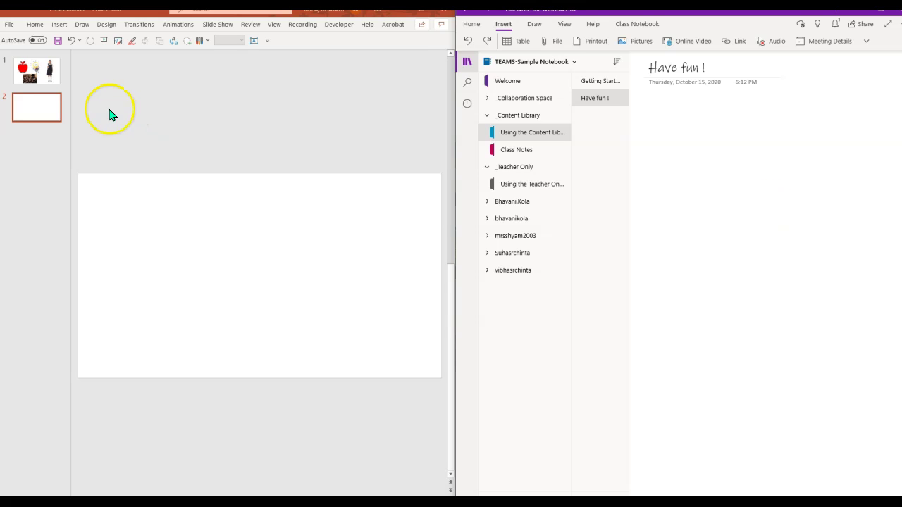
Step: Cut the girl picture from slide 1 and paste it onto the OneNote page
click(37, 73)
click(37, 76)
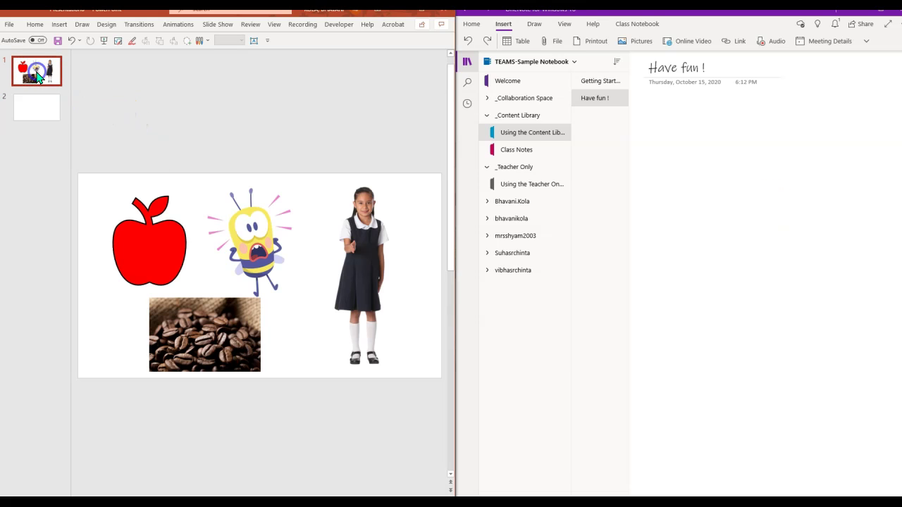
click(370, 219)
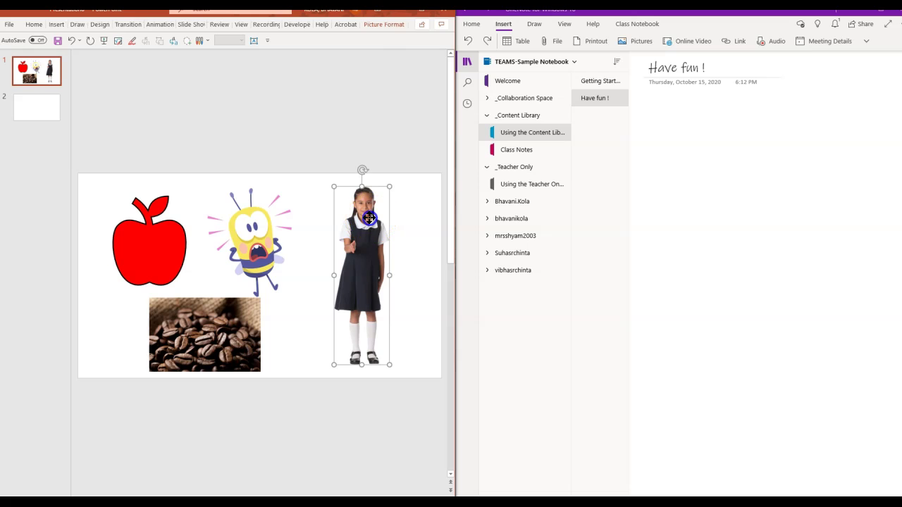
right_click(370, 219)
click(402, 225)
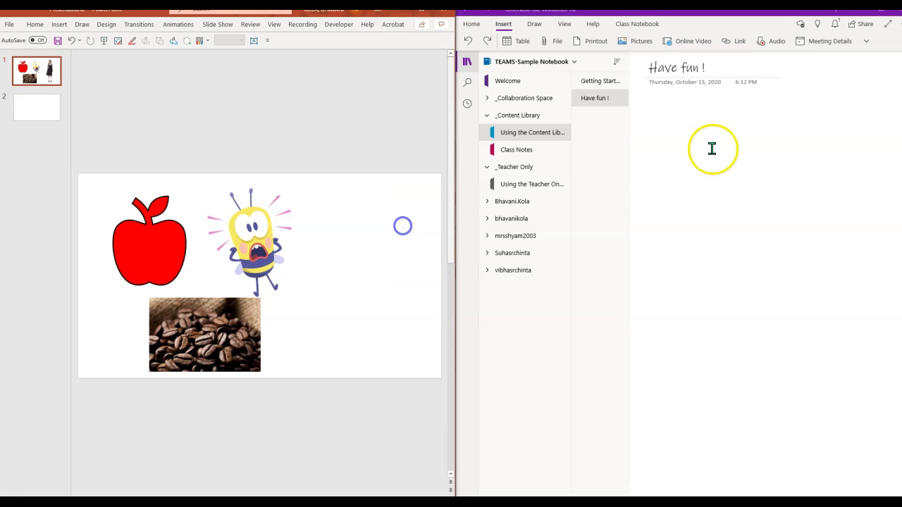
click(714, 148)
right_click(713, 148)
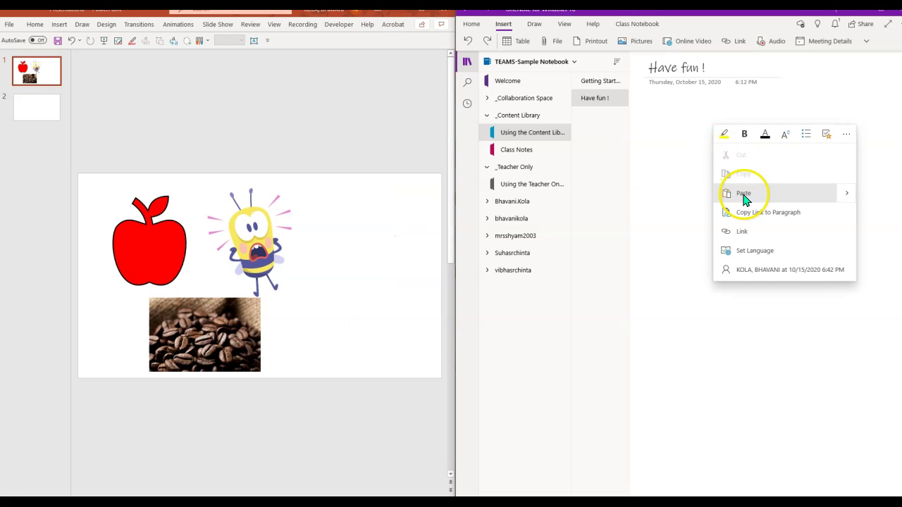
click(744, 193)
Step: Move the bee from the slide onto the page beside the girl
right_click(268, 227)
click(296, 237)
right_click(673, 158)
click(698, 203)
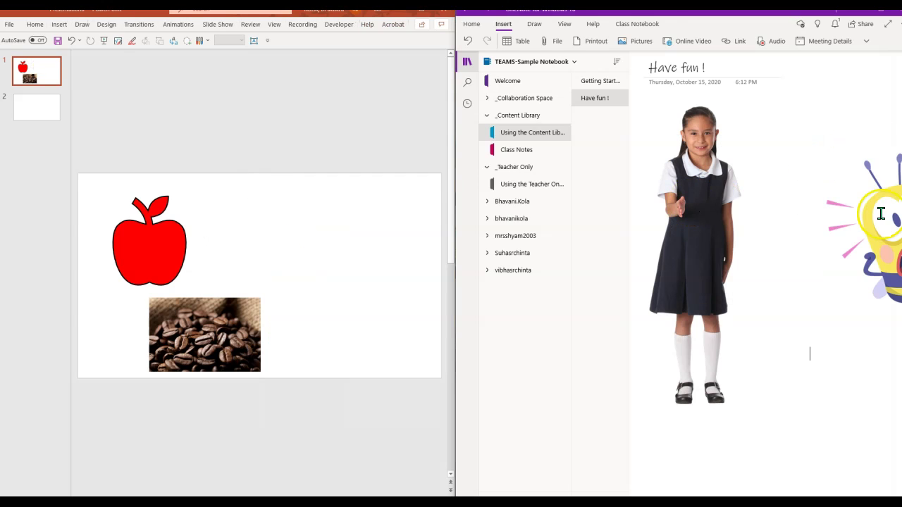
drag(881, 213, 821, 162)
Step: Move the apple from the slide onto the page below the bee
right_click(167, 236)
click(193, 248)
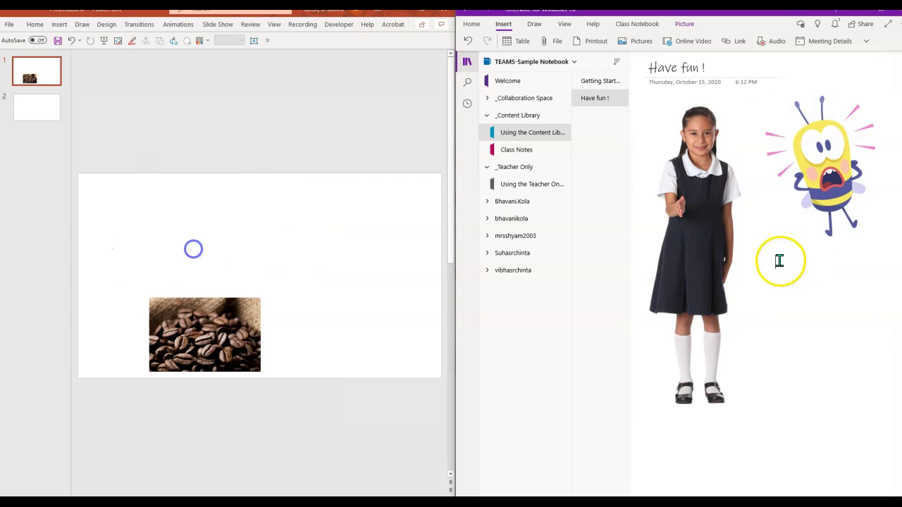
right_click(779, 261)
click(731, 292)
mouse_move(848, 383)
mouse_down()
mouse_move(811, 363)
mouse_move(722, 372)
mouse_up()
Step: Move the coffee-beans picture from the slide onto the page below the girl
right_click(232, 334)
click(250, 145)
right_click(796, 417)
click(684, 306)
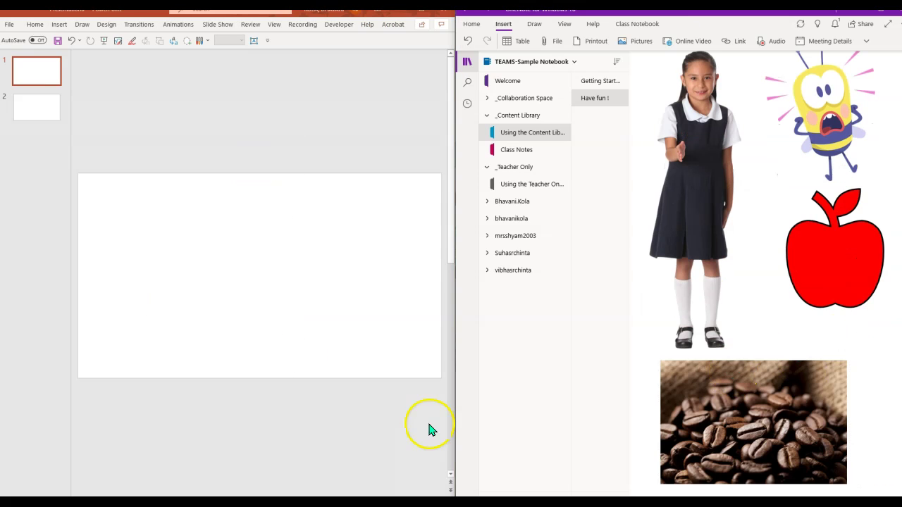
scroll(809, 368, up, 1)
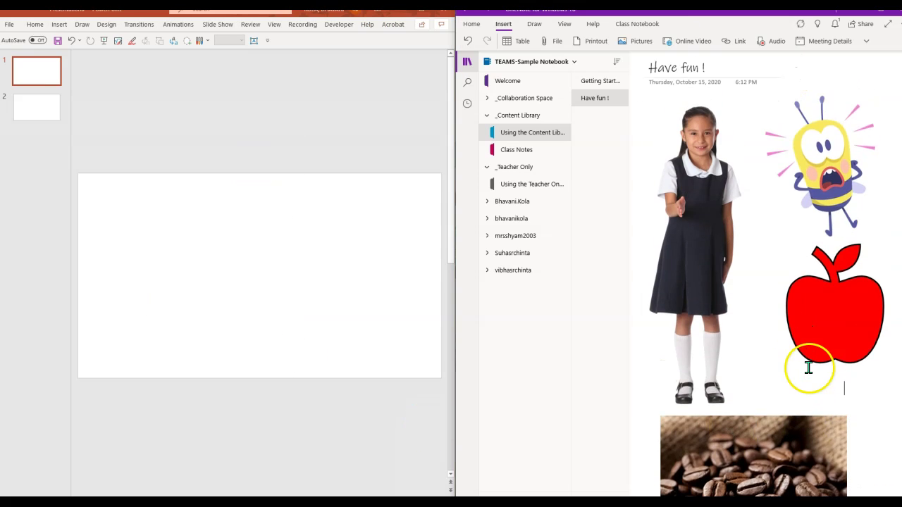
Step: Maximize OneNote and put the apple at upper right with the coffee beans beside it
click(886, 16)
click(408, 281)
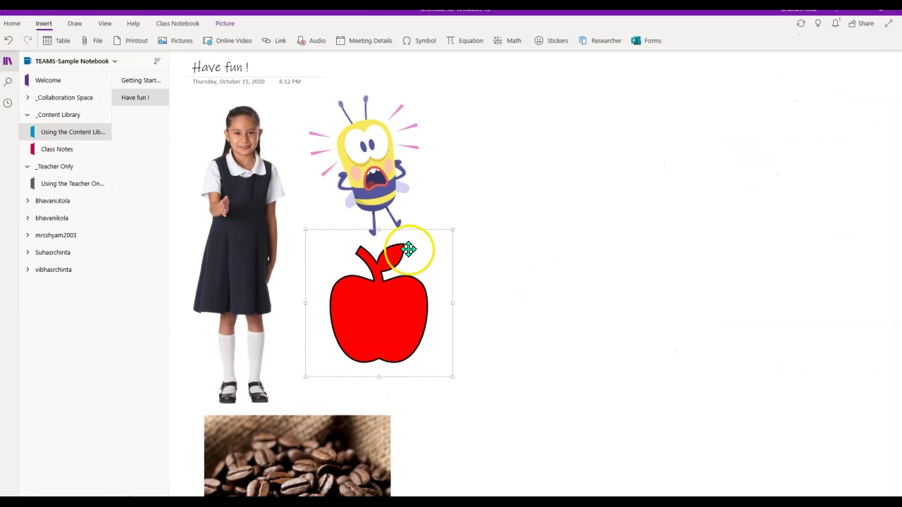
drag(409, 250, 603, 112)
click(318, 429)
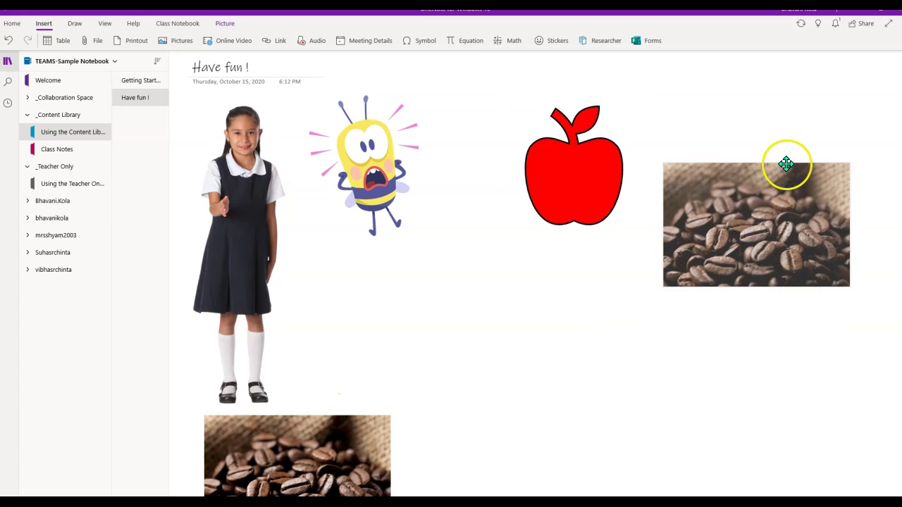
drag(328, 415, 786, 165)
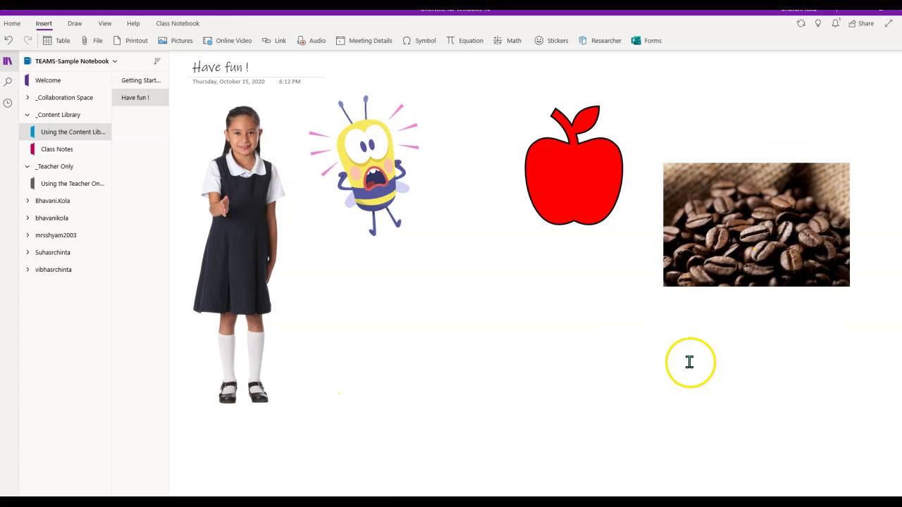
click(697, 360)
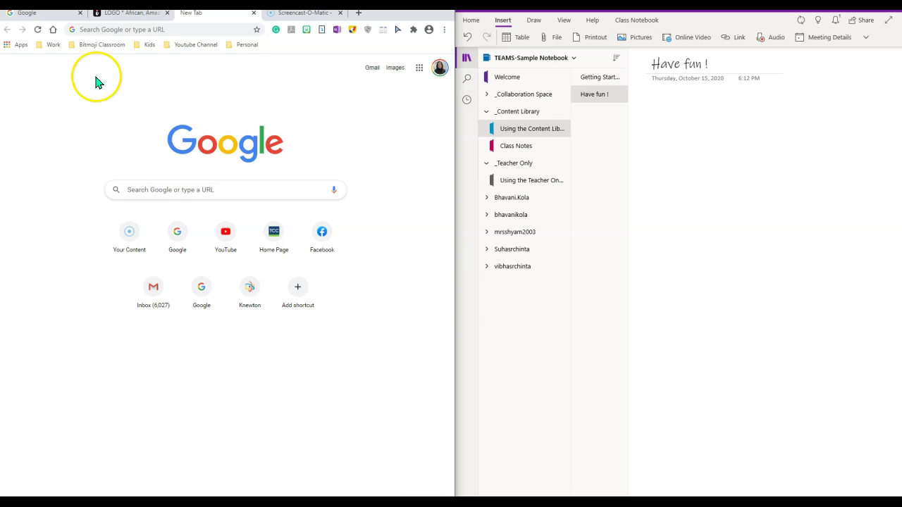
Step: Paste the thinking-pose Bitmoji onto the OneNote page and shift it up and left
click(307, 30)
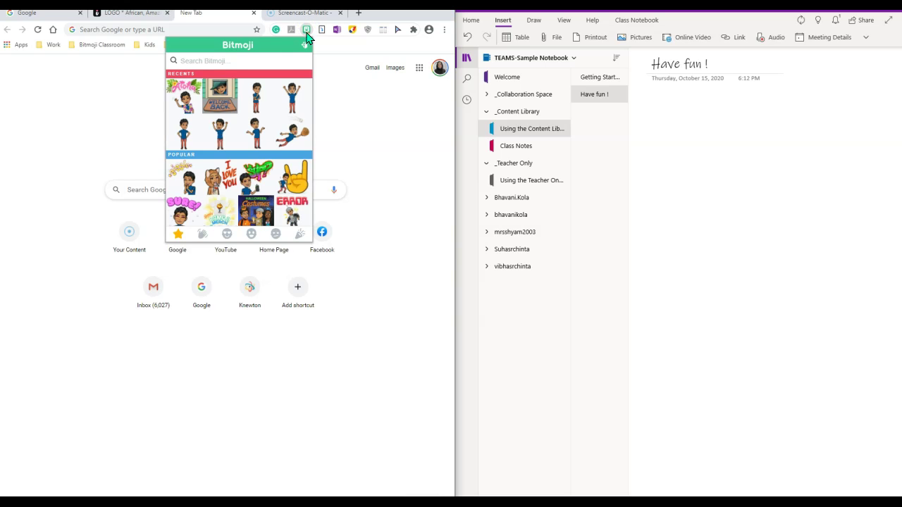
click(258, 98)
key(ctrl+v)
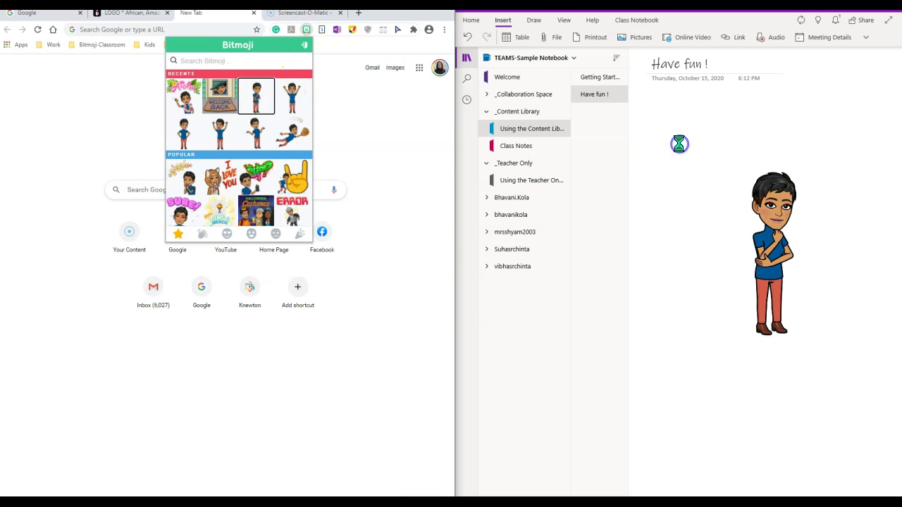
click(777, 211)
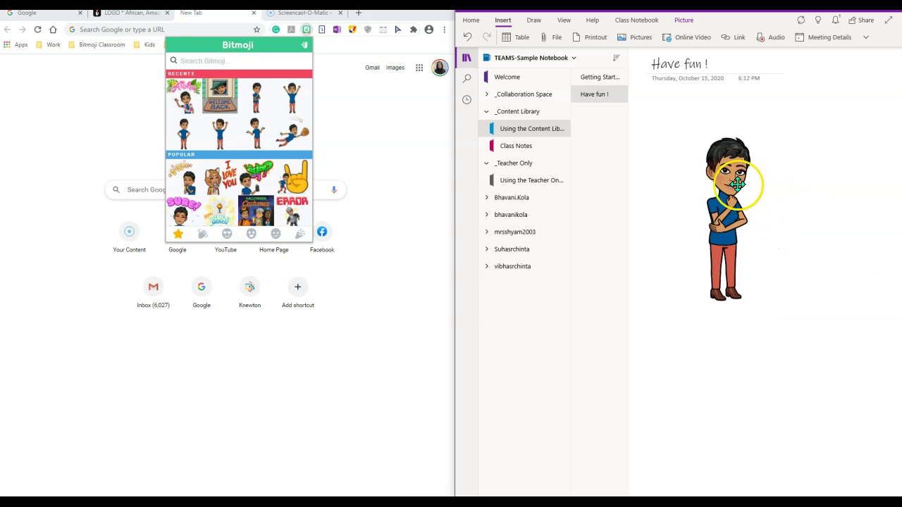
drag(777, 211, 718, 151)
Step: Paste the Aloha Bitmoji, then move it below the first figure and shrink it
click(189, 102)
click(825, 182)
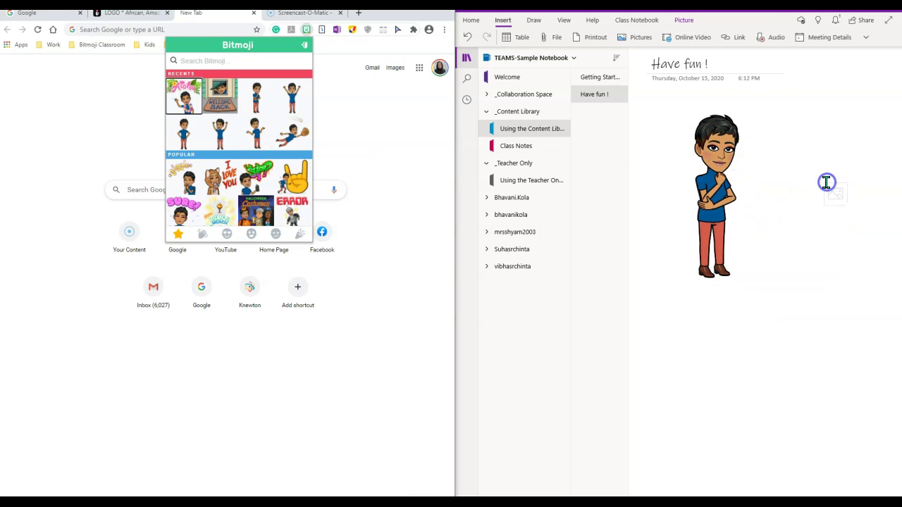
key(ctrl+v)
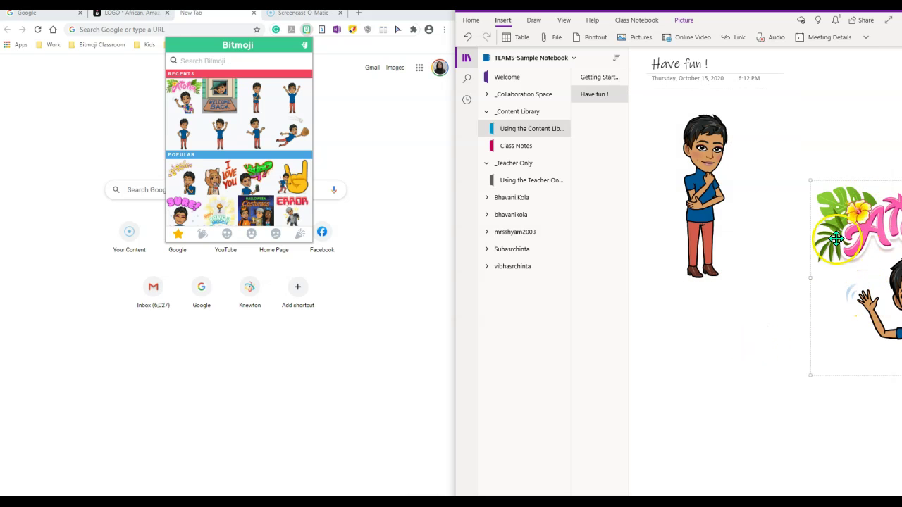
drag(836, 238, 691, 345)
drag(854, 475, 849, 408)
click(849, 227)
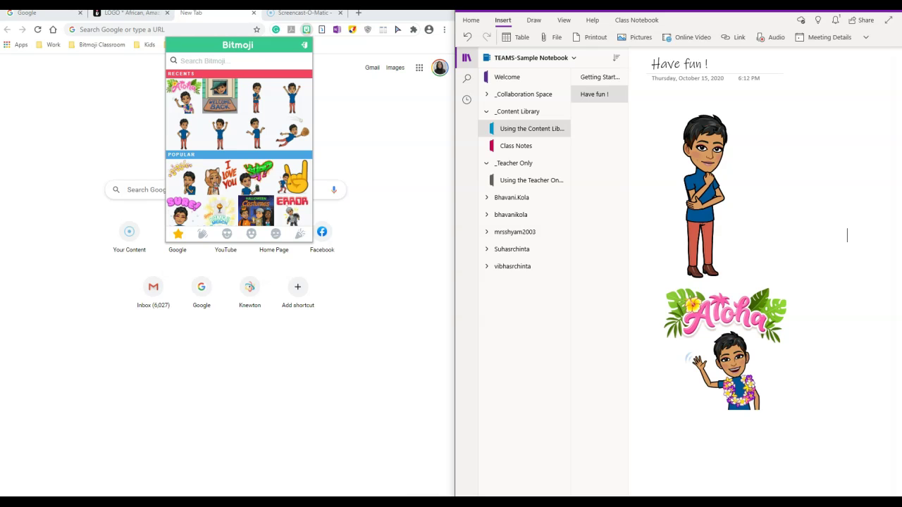
click(291, 97)
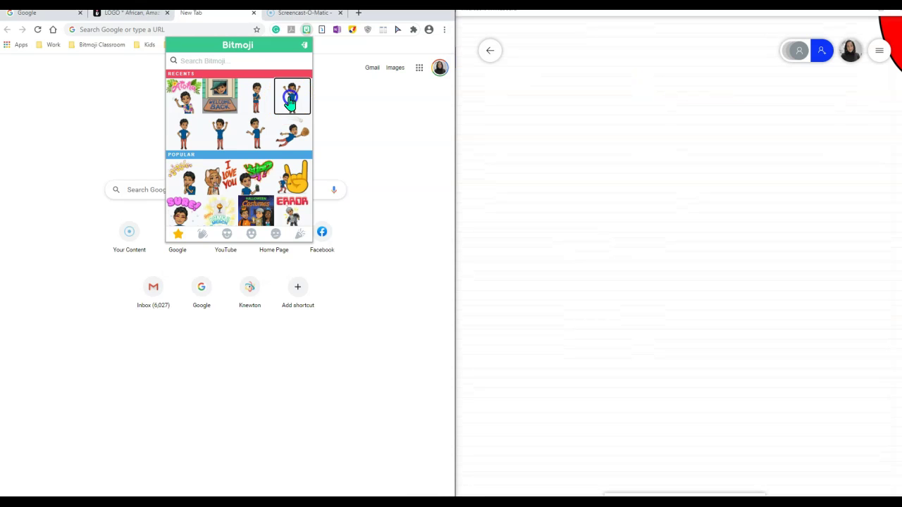
Step: Drag the raised-arms, diving baseball and shrugging Bitmojis onto the whiteboard canvas
drag(291, 97, 592, 134)
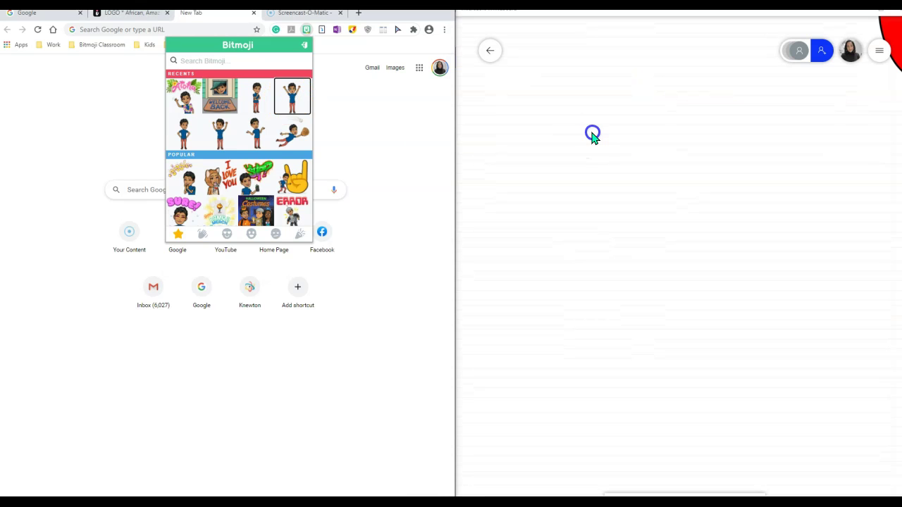
click(296, 141)
drag(705, 175, 749, 136)
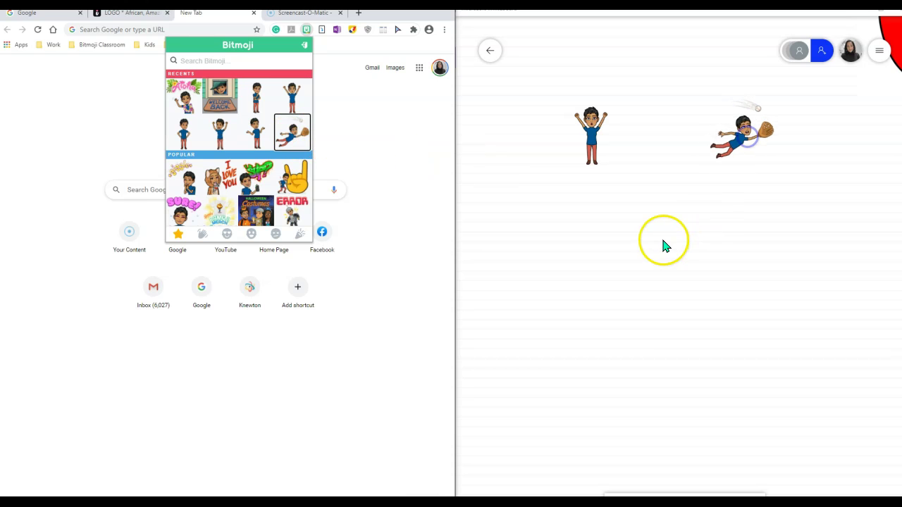
click(255, 138)
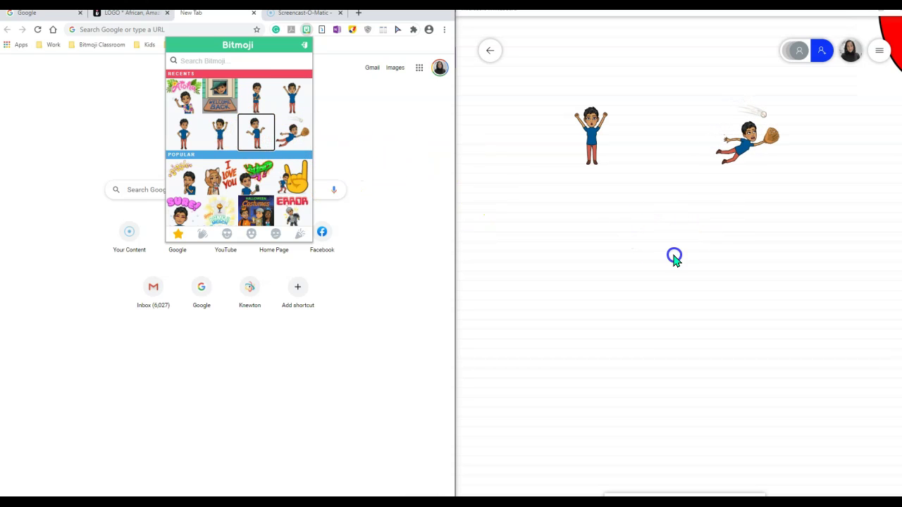
drag(674, 259, 673, 255)
Step: Lock the baseball, raised-arms and shrugging Bitmojis in place
click(749, 116)
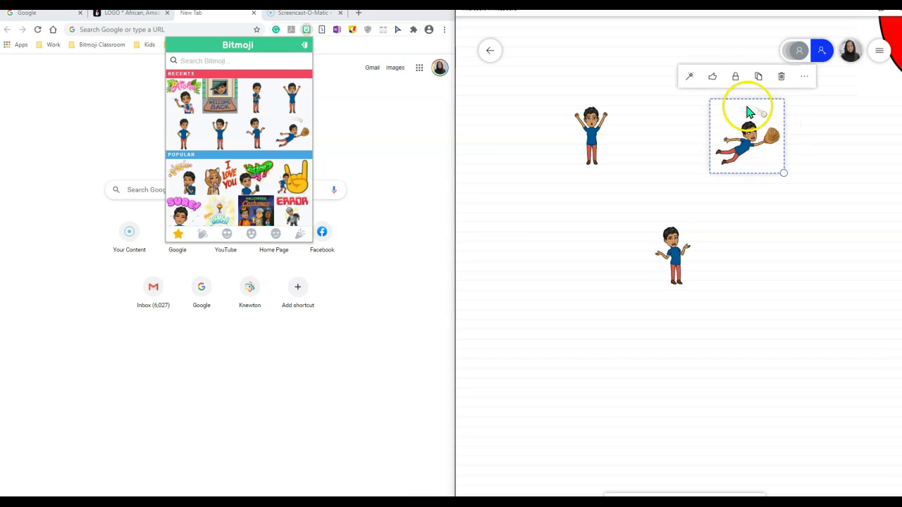
click(737, 77)
click(599, 148)
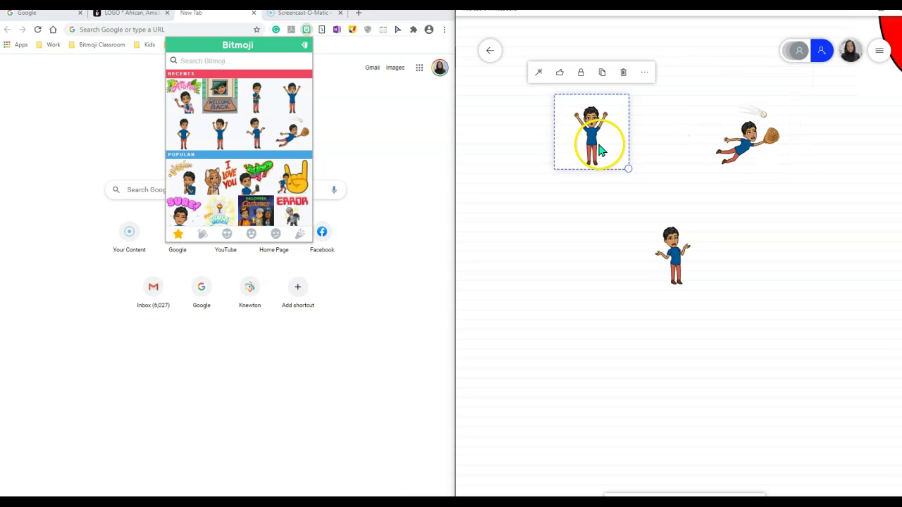
click(581, 73)
click(677, 259)
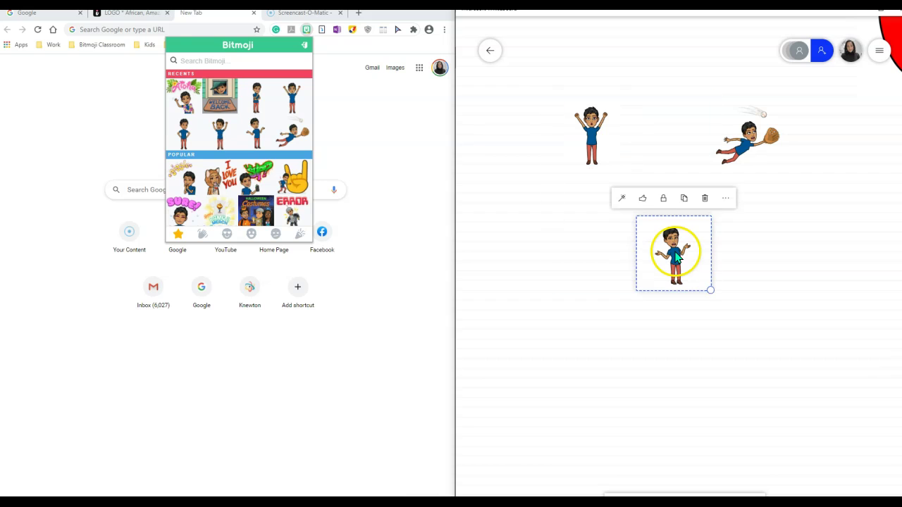
click(663, 198)
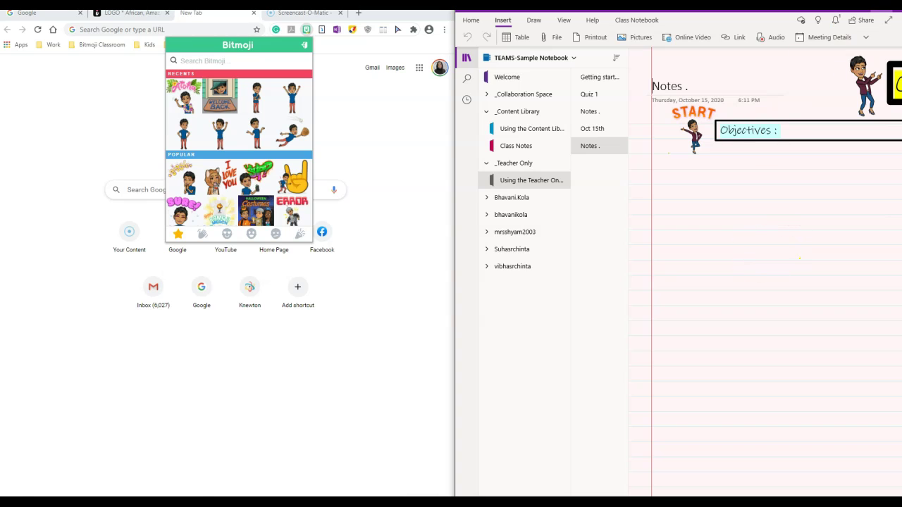
Step: Maximize the OneNote window
click(882, 11)
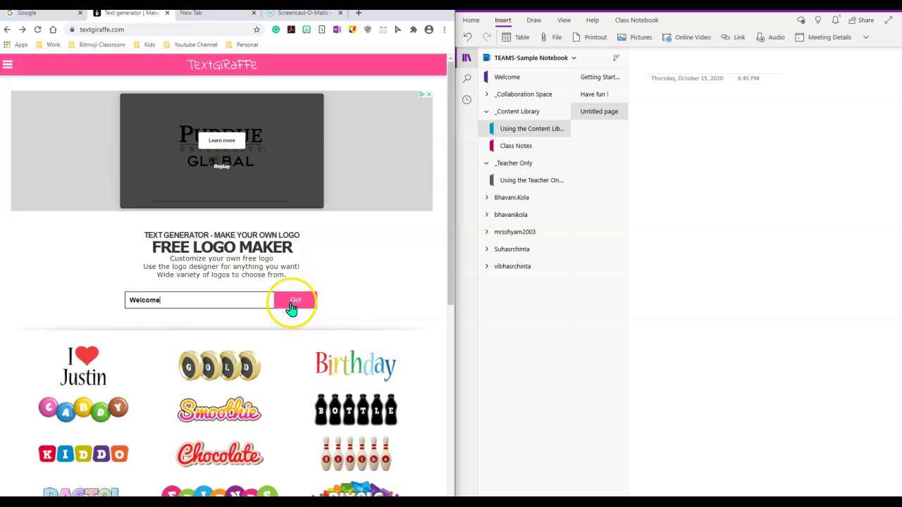
Step: Generate Welcome word-art logos and add the yellow starburst and multicolour Welcome logos to the OneNote page
click(292, 301)
scroll(211, 338, down, 1)
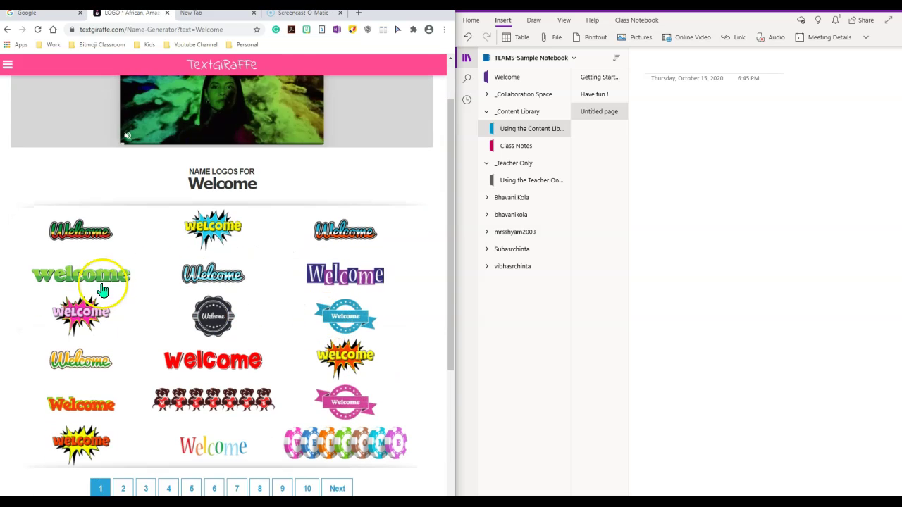
scroll(103, 289, down, 1)
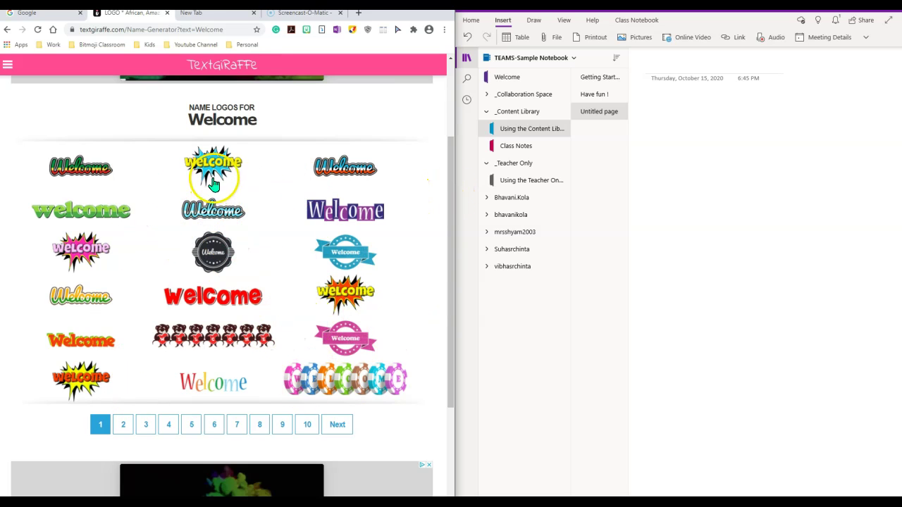
drag(213, 183, 731, 172)
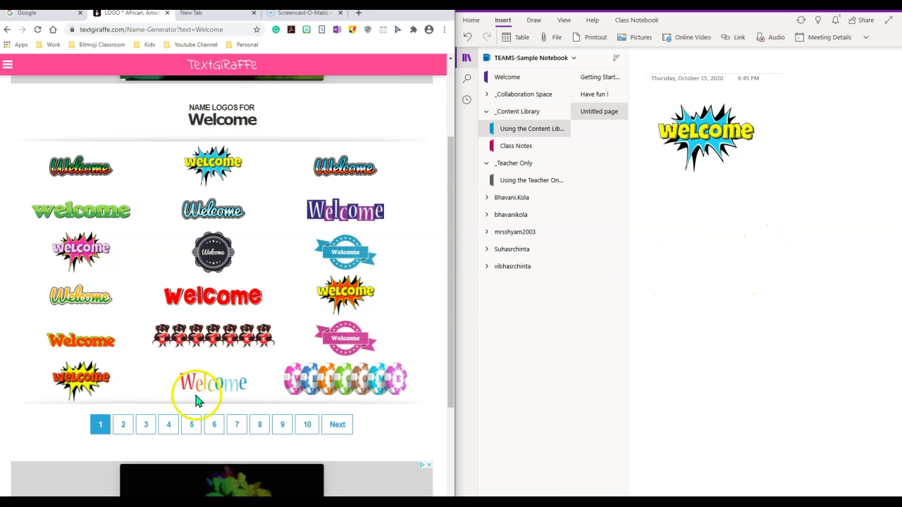
drag(224, 388, 733, 234)
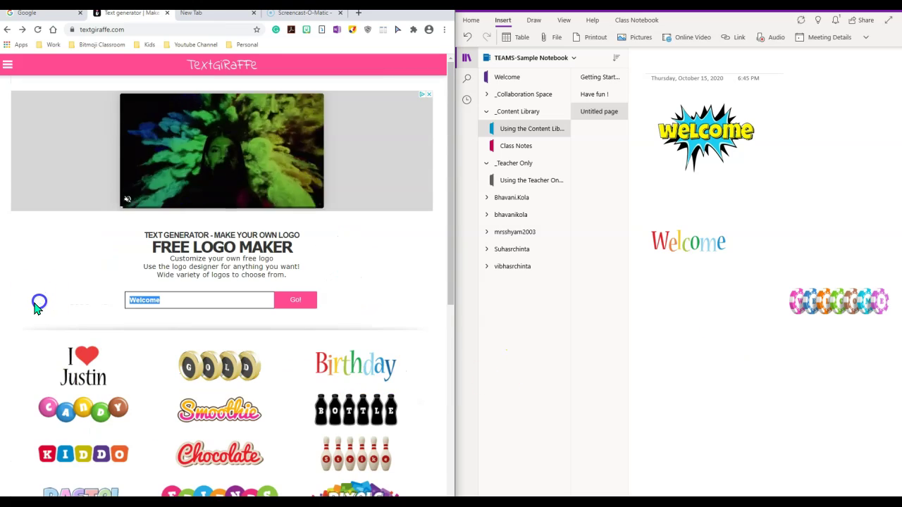
Step: Generate Monday word-art logos and enlarge the teal and teddy-bear Monday logos on the whiteboard
text(M)
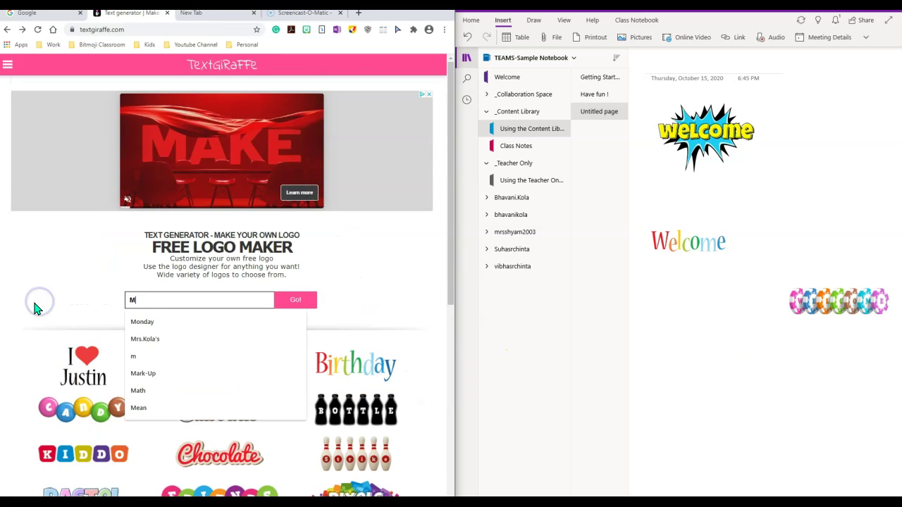
text(onday)
click(309, 298)
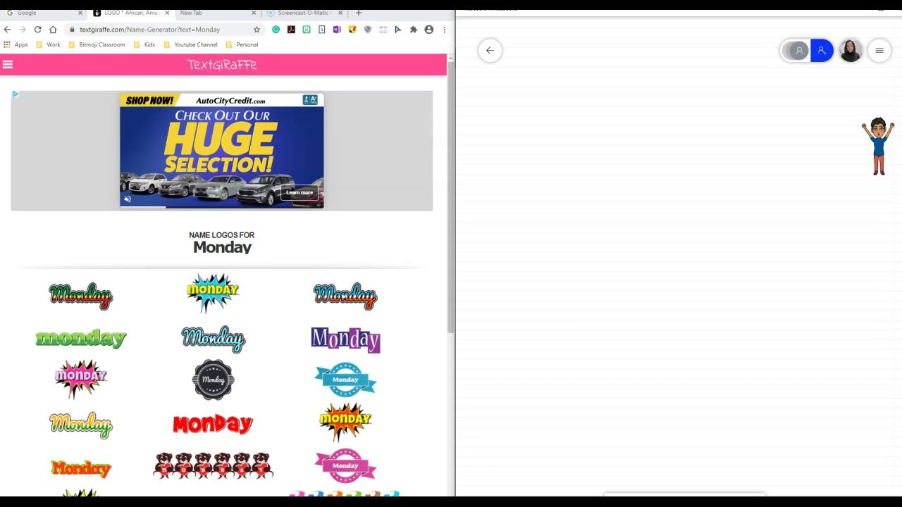
drag(451, 264, 429, 326)
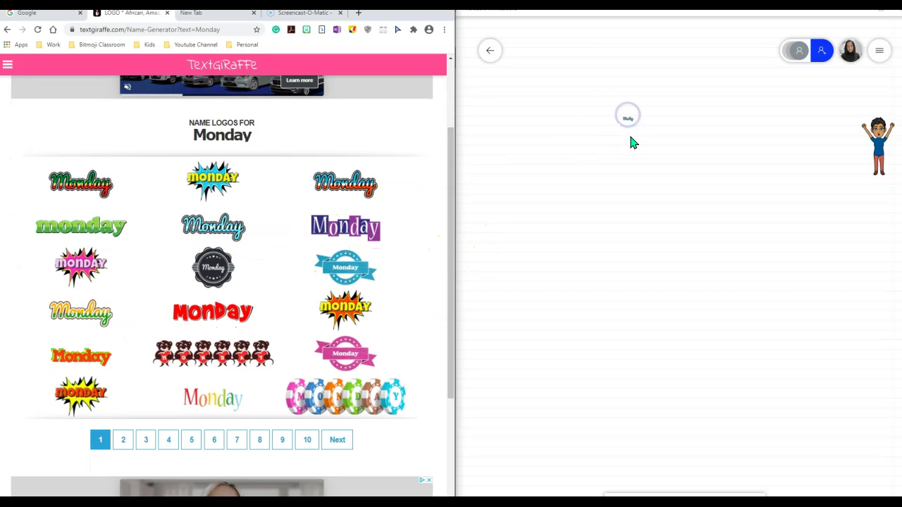
mouse_move(630, 115)
mouse_down()
mouse_move(709, 171)
mouse_move(657, 131)
mouse_up()
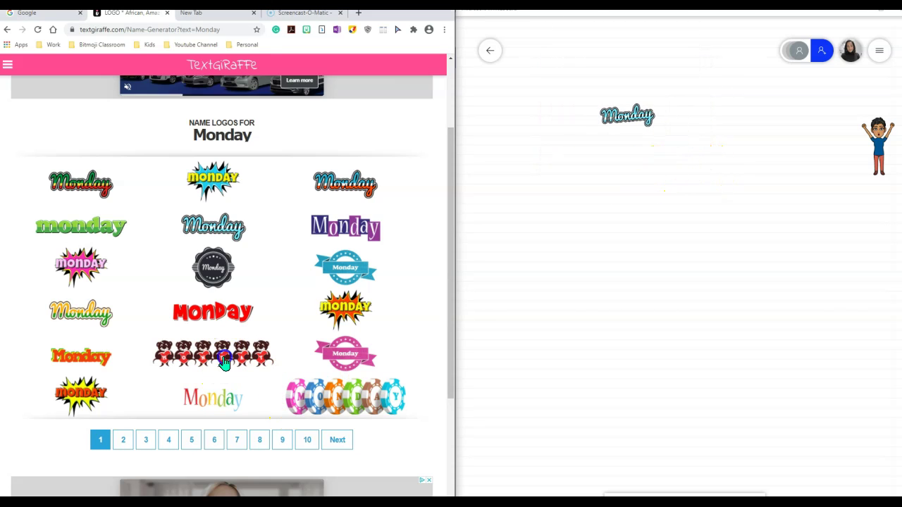
drag(669, 238, 730, 282)
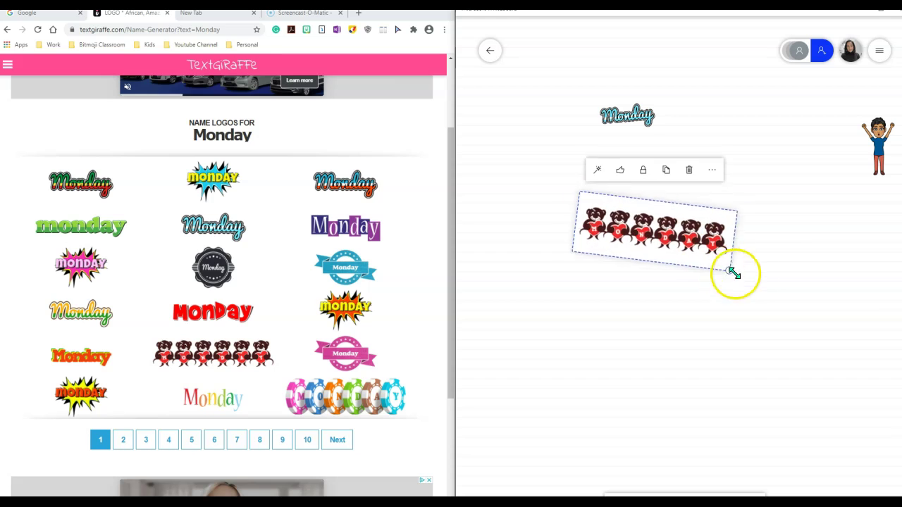
Step: Browse Monday logo result pages 7–9 and add another Monday logo to the whiteboard
click(237, 440)
scroll(141, 317, down, 3)
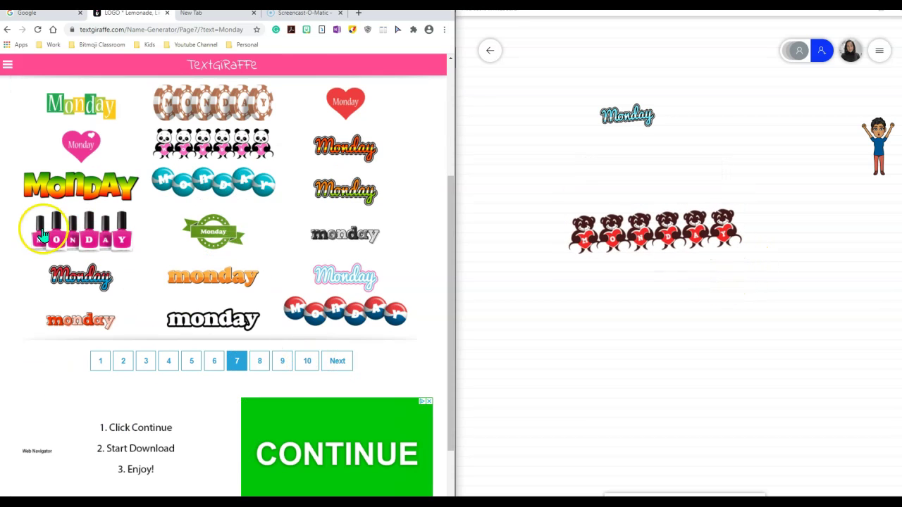
click(259, 361)
scroll(409, 298, down, 1)
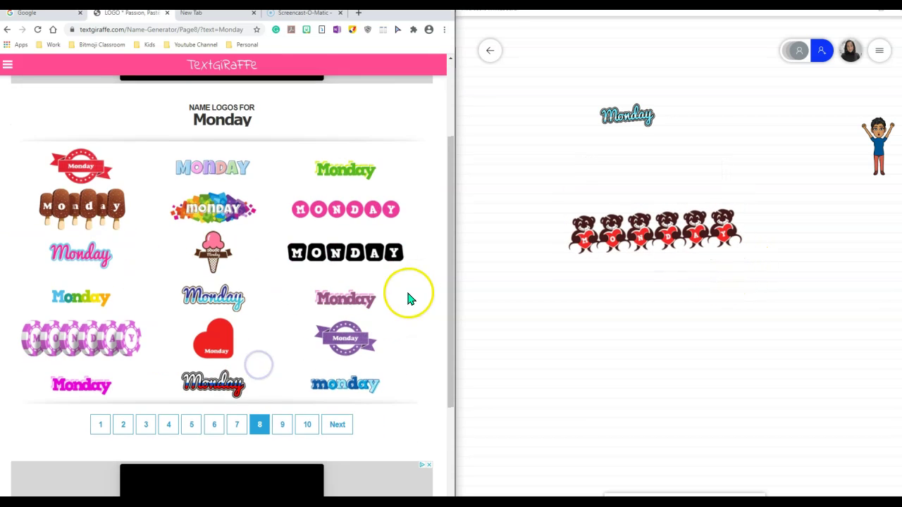
scroll(212, 268, down, 1)
click(282, 425)
scroll(141, 282, down, 2)
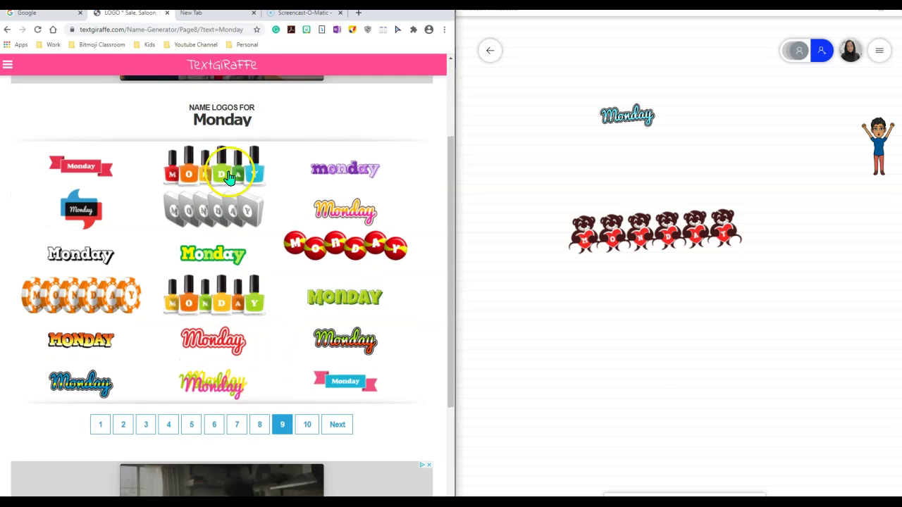
drag(81, 210, 751, 318)
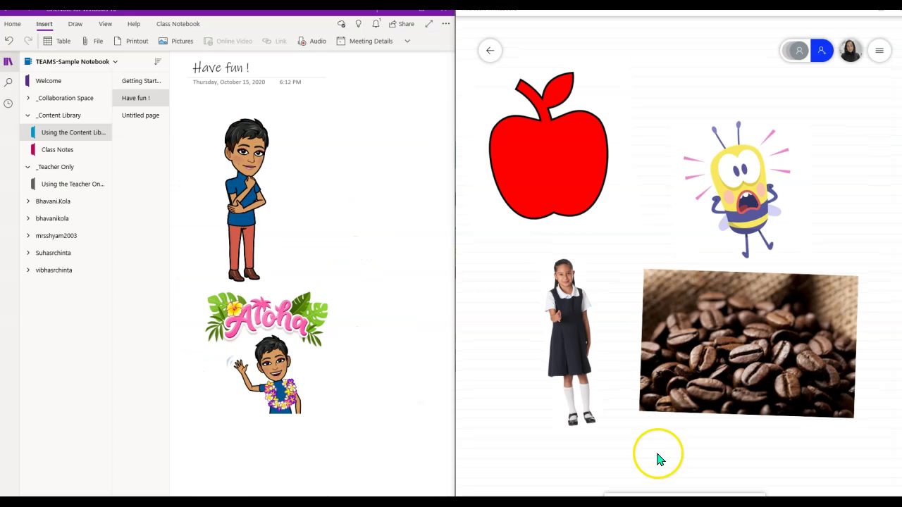